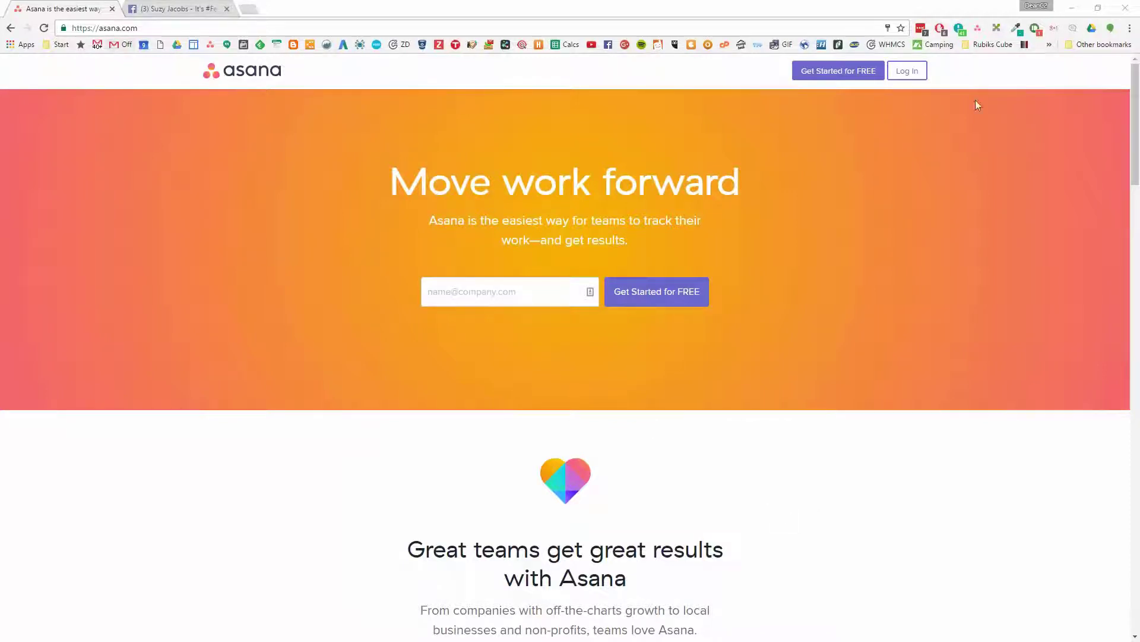
# Log in to Asana using the Google account sign-in option
pyautogui.click(907, 72)
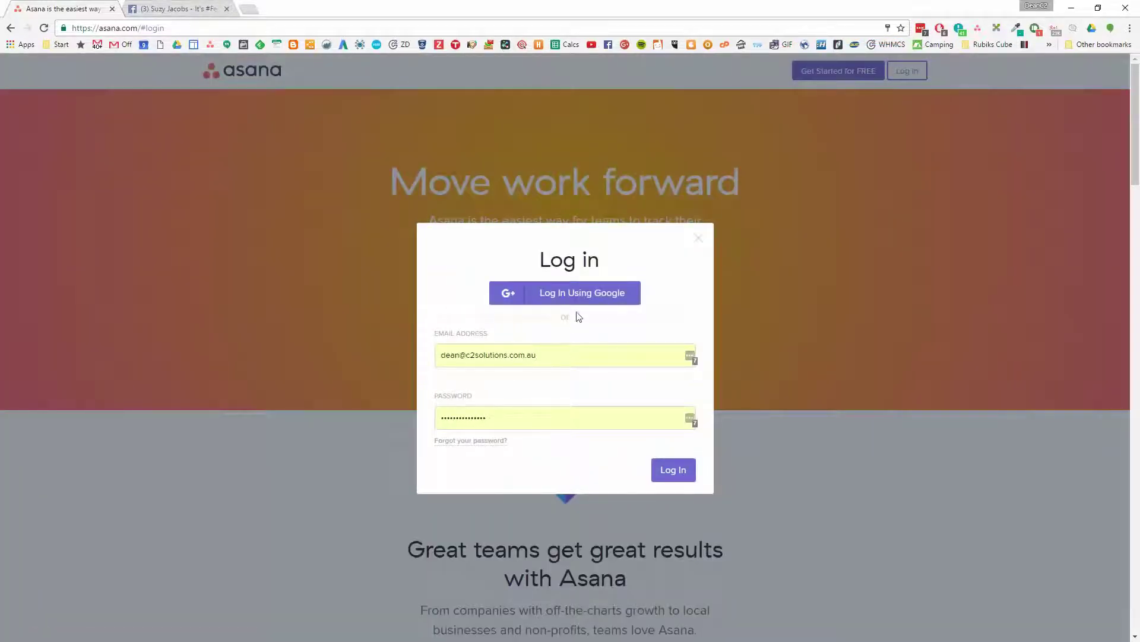
pyautogui.click(582, 294)
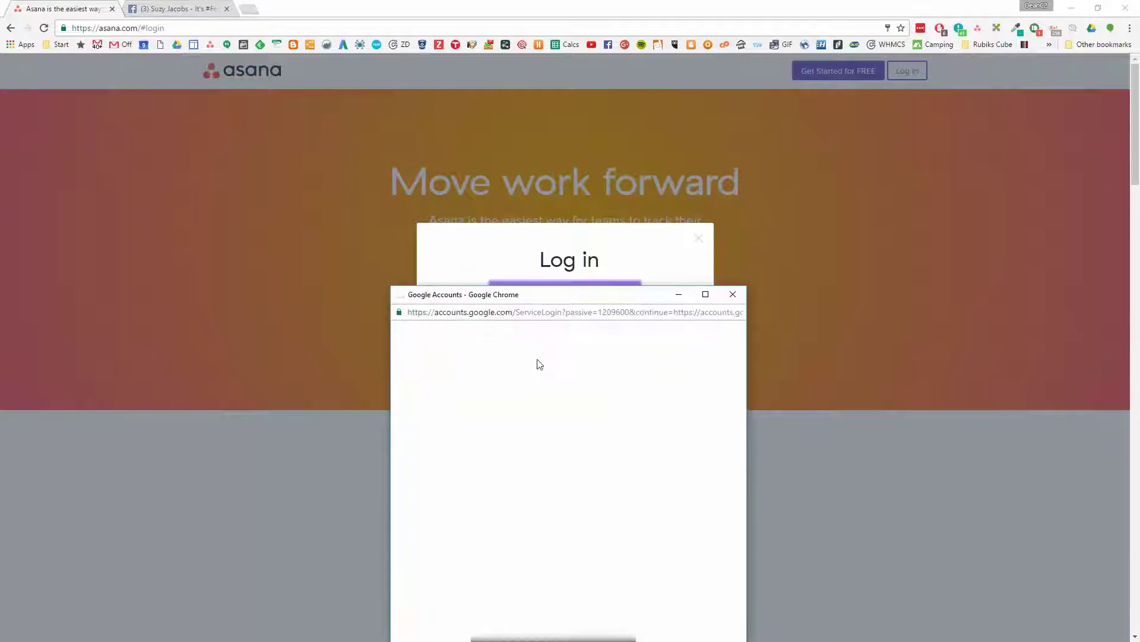
pyautogui.click(553, 421)
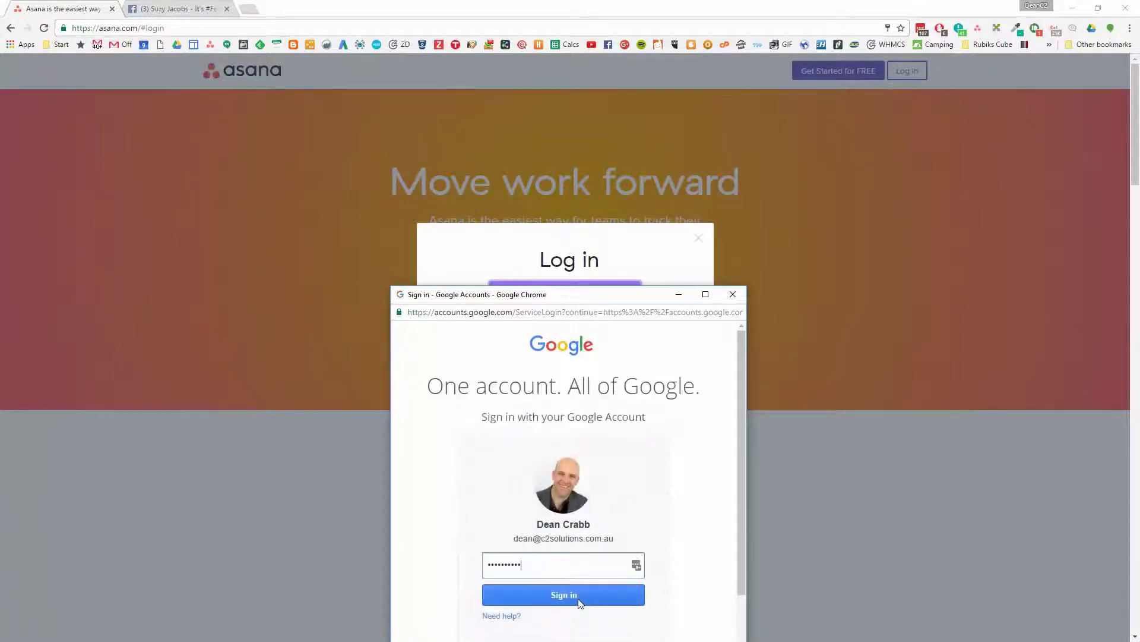
pyautogui.press('Return')
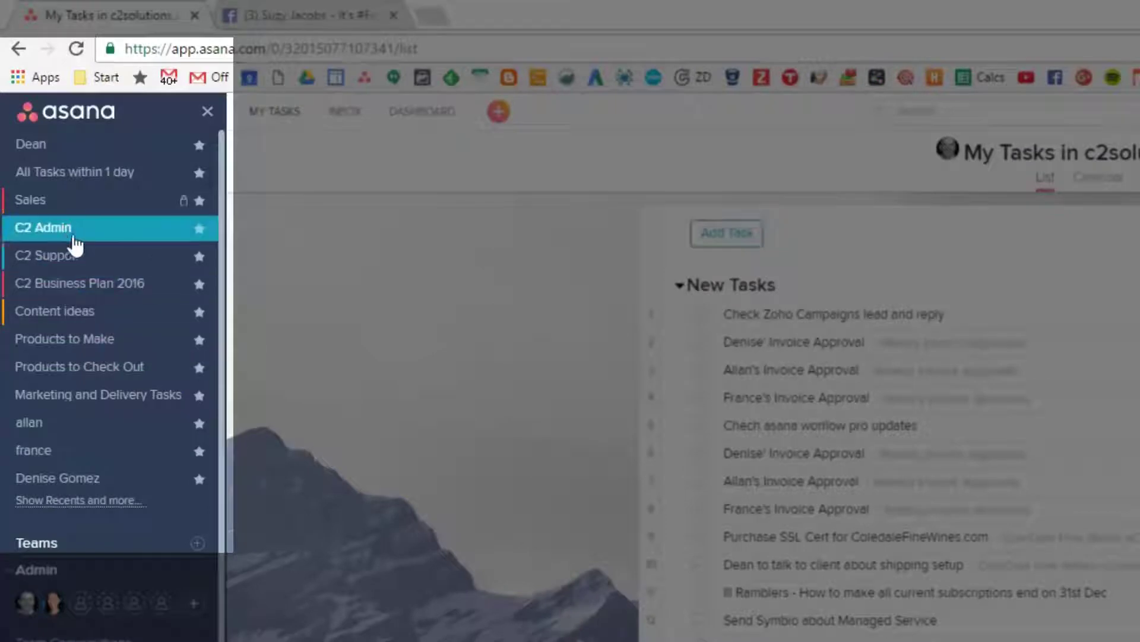
# Open the C2 Admin project from the left sidebar
pyautogui.click(77, 238)
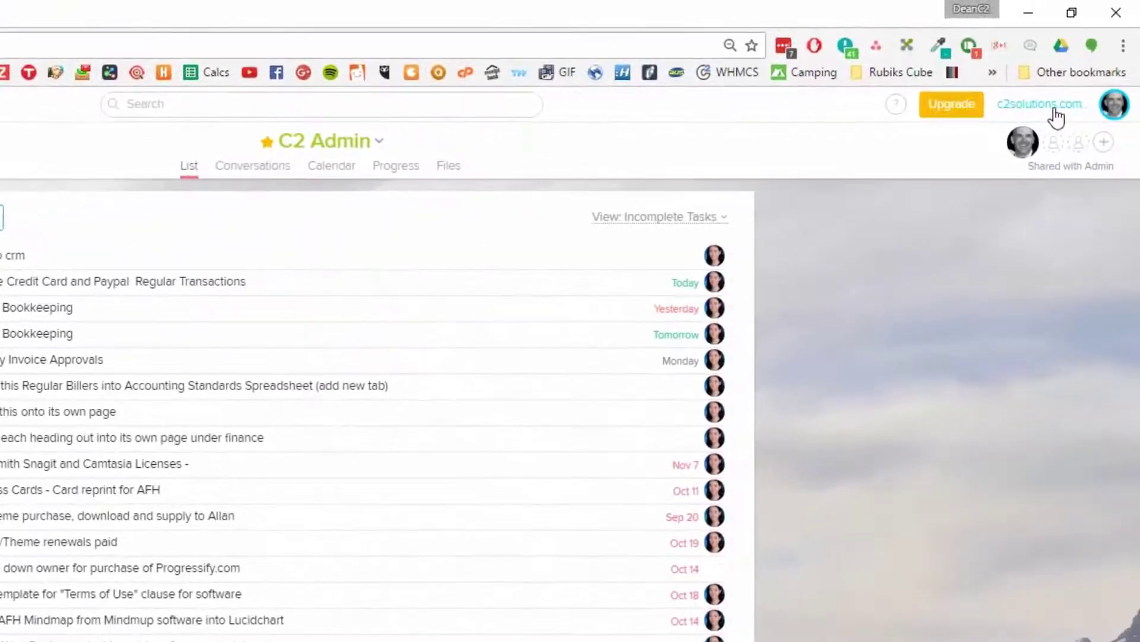
# Browse the workspace list without switching, view the dashboard, then go back to My Tasks
pyautogui.click(1056, 114)
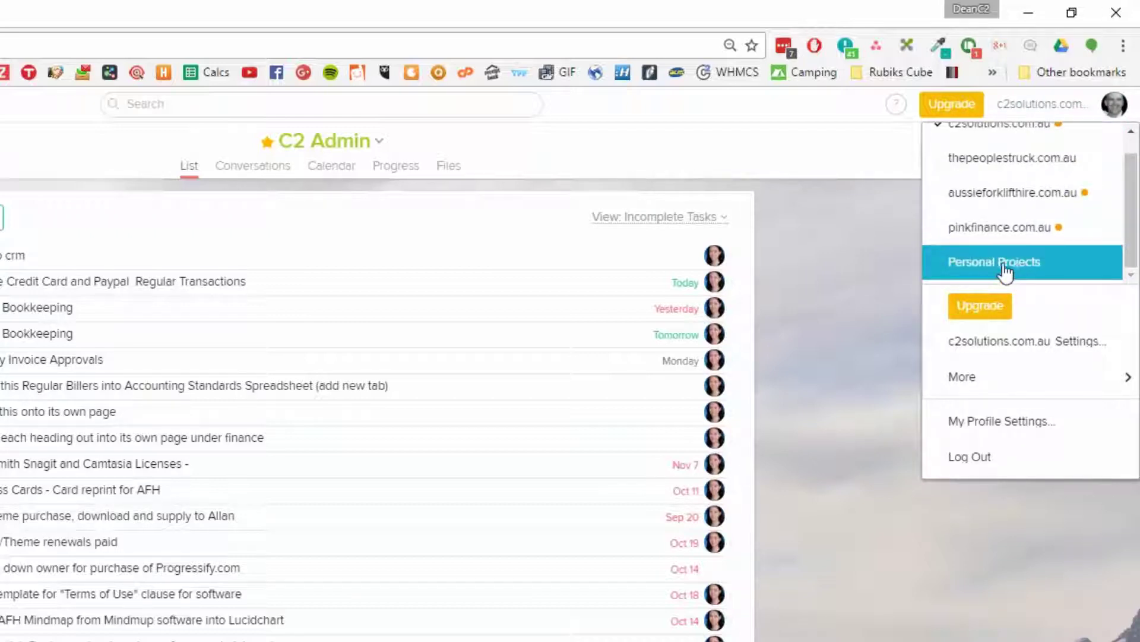
pyautogui.scroll(-1, 974, 226)
pyautogui.click(493, 380)
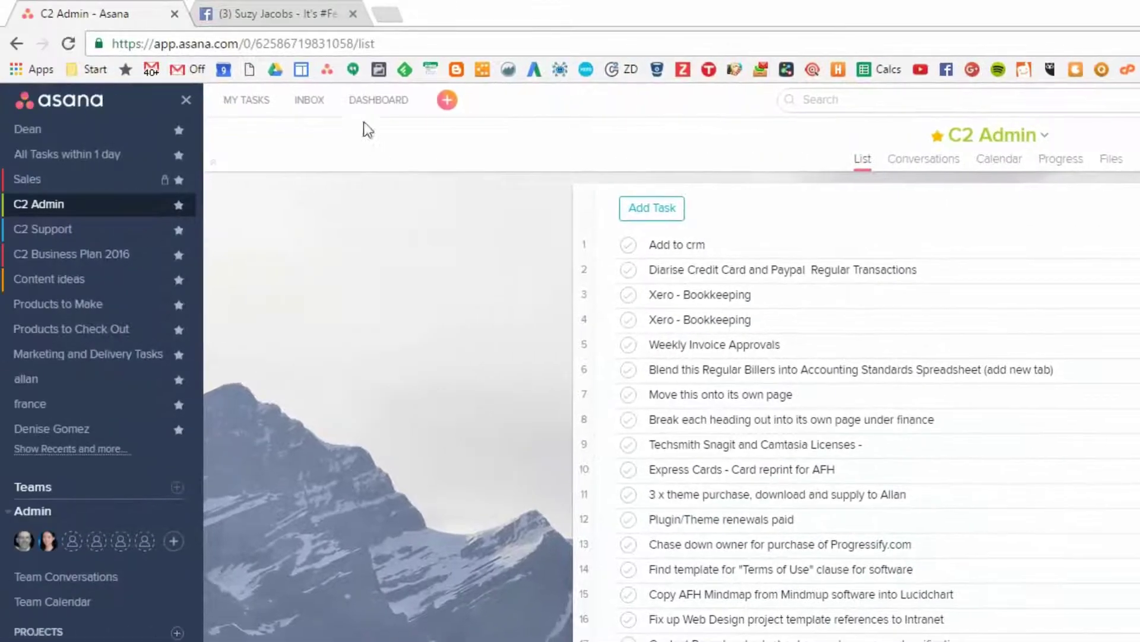
pyautogui.click(370, 102)
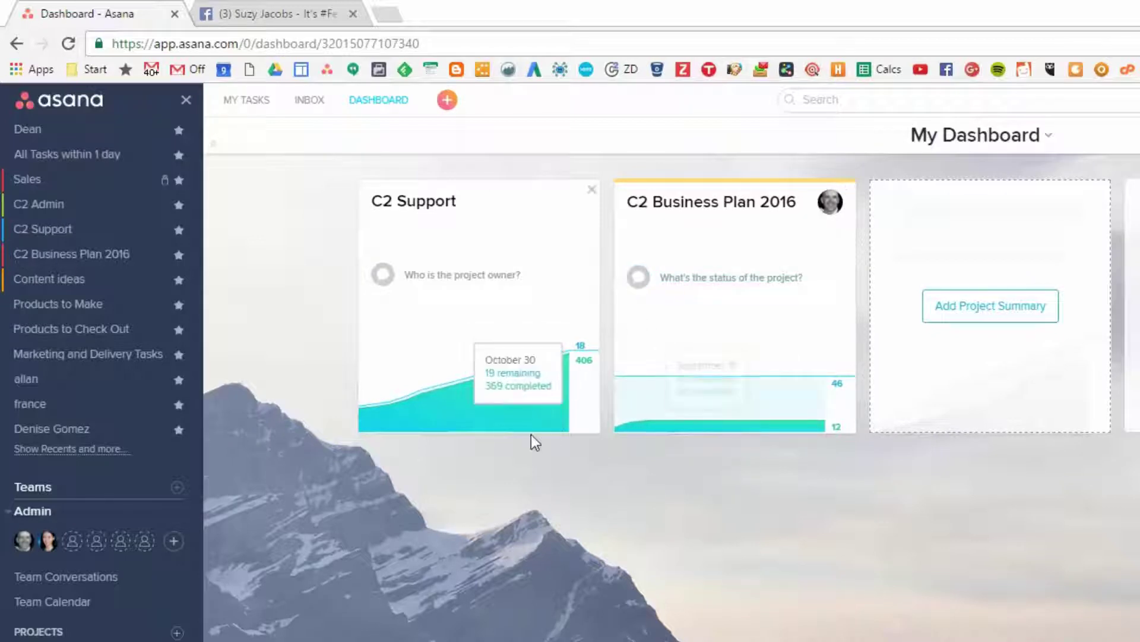
pyautogui.click(253, 110)
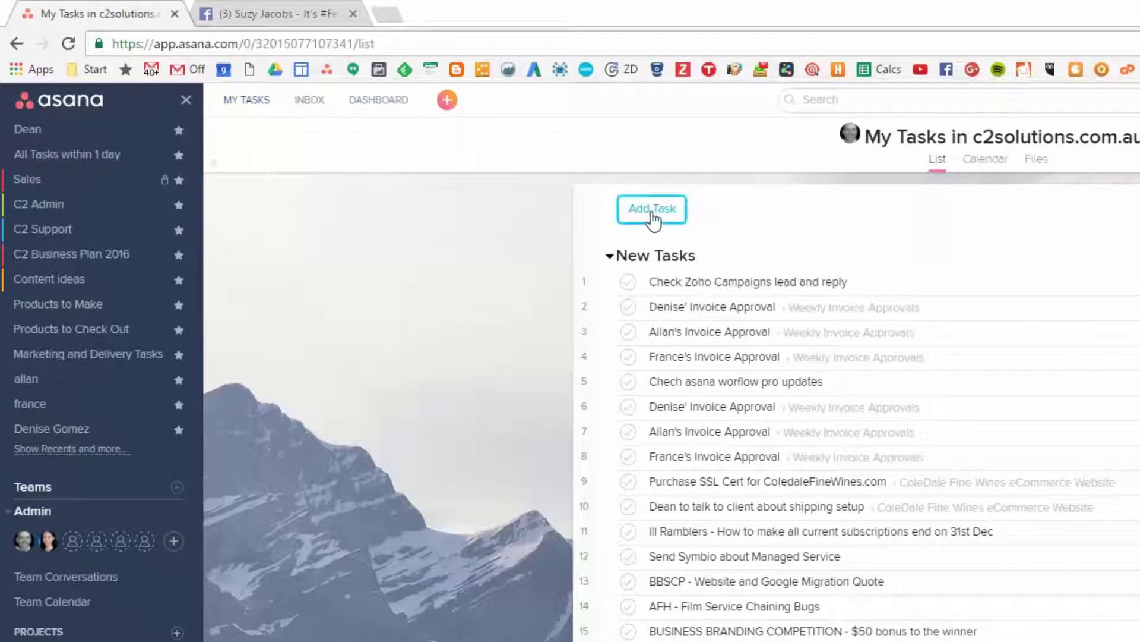
# Add a new task named 'Something to do!' at the top of My Tasks
pyautogui.click(447, 101)
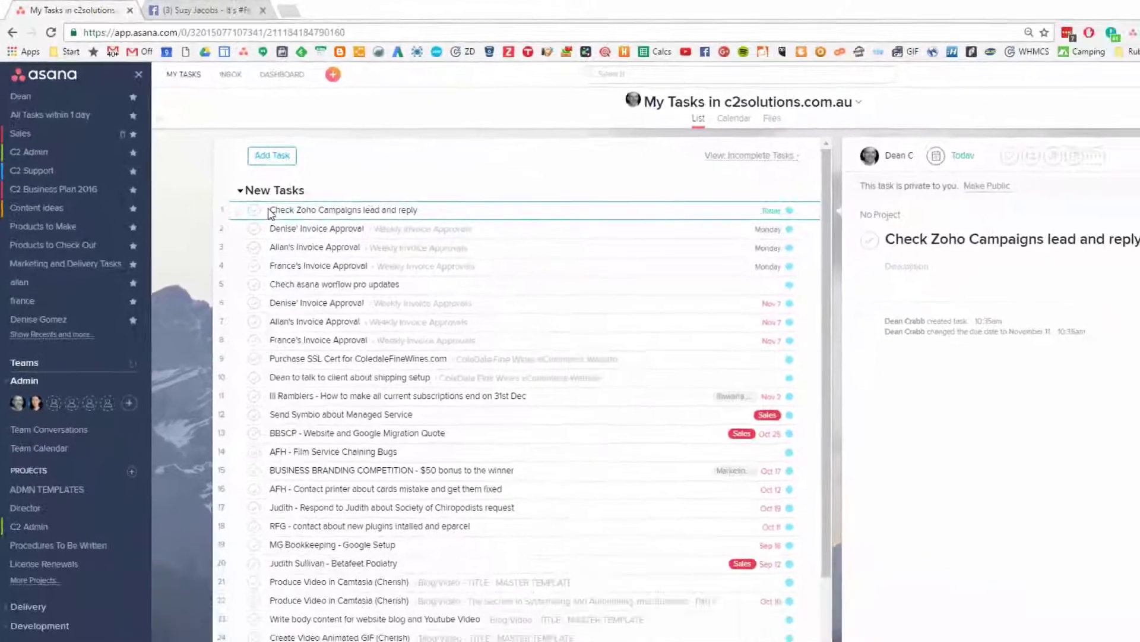
pyautogui.press('Return')
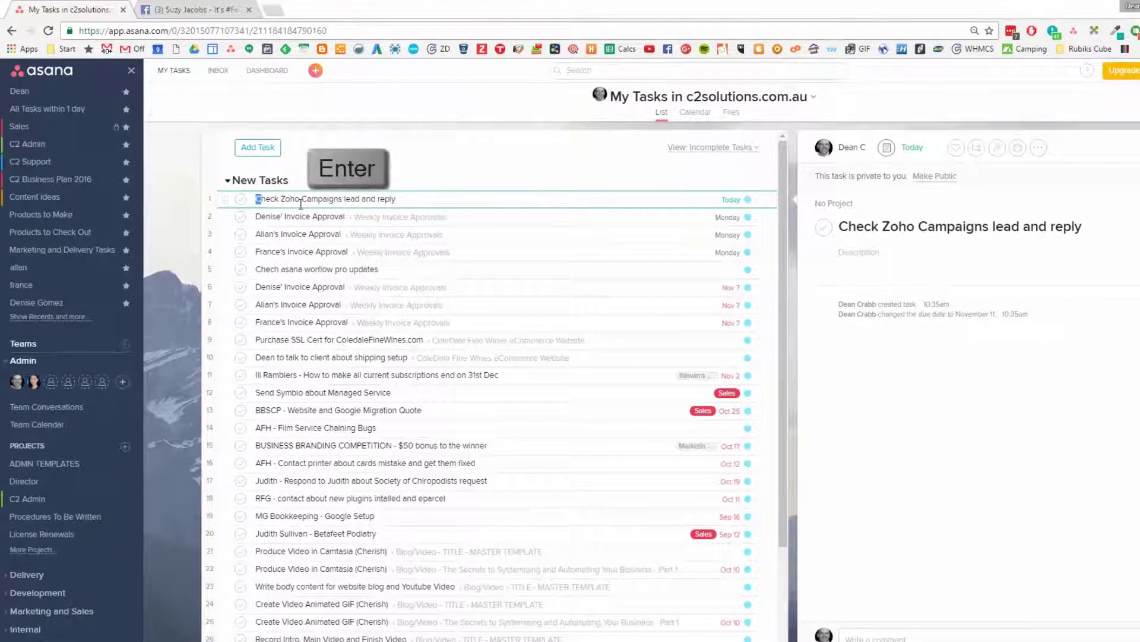
pyautogui.press('Return')
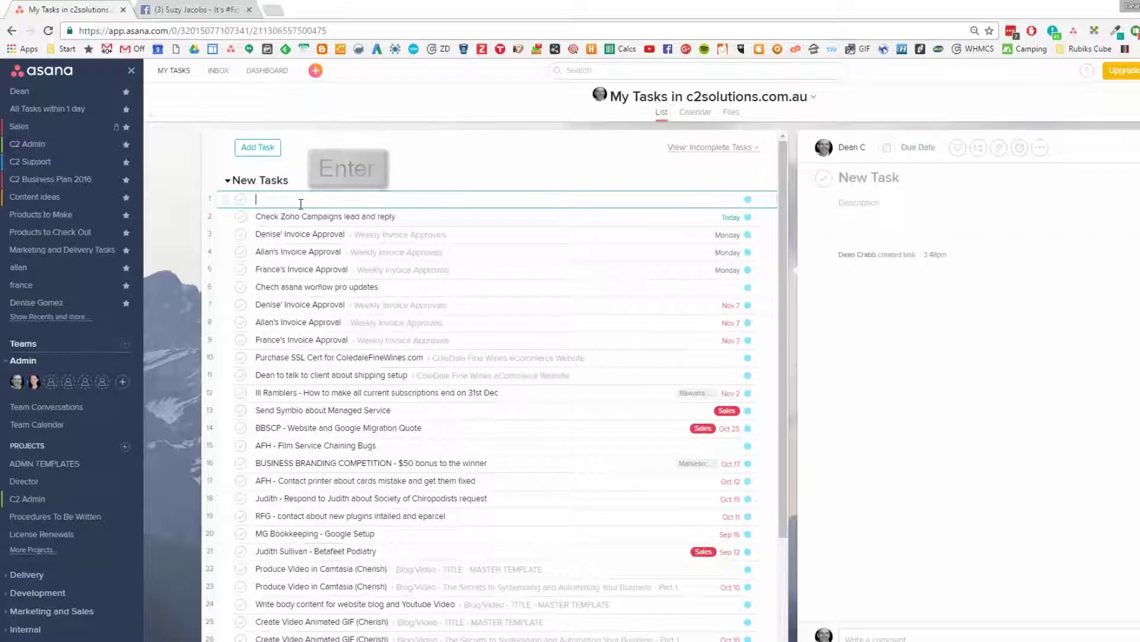
pyautogui.write('asdfasdfasdf')
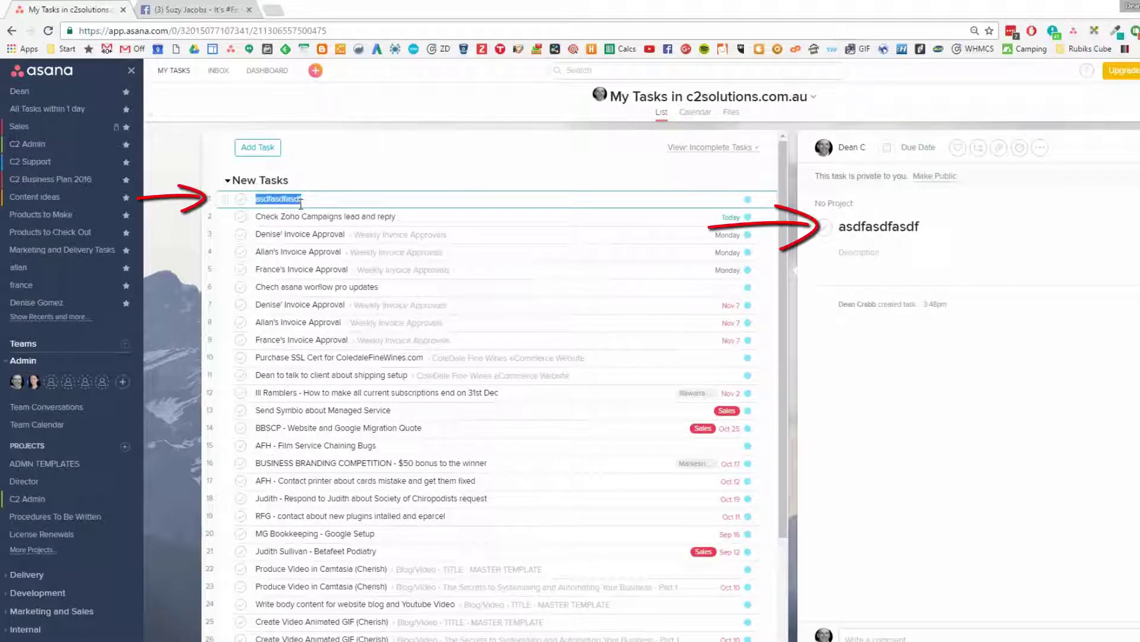
pyautogui.press('BackSpace')
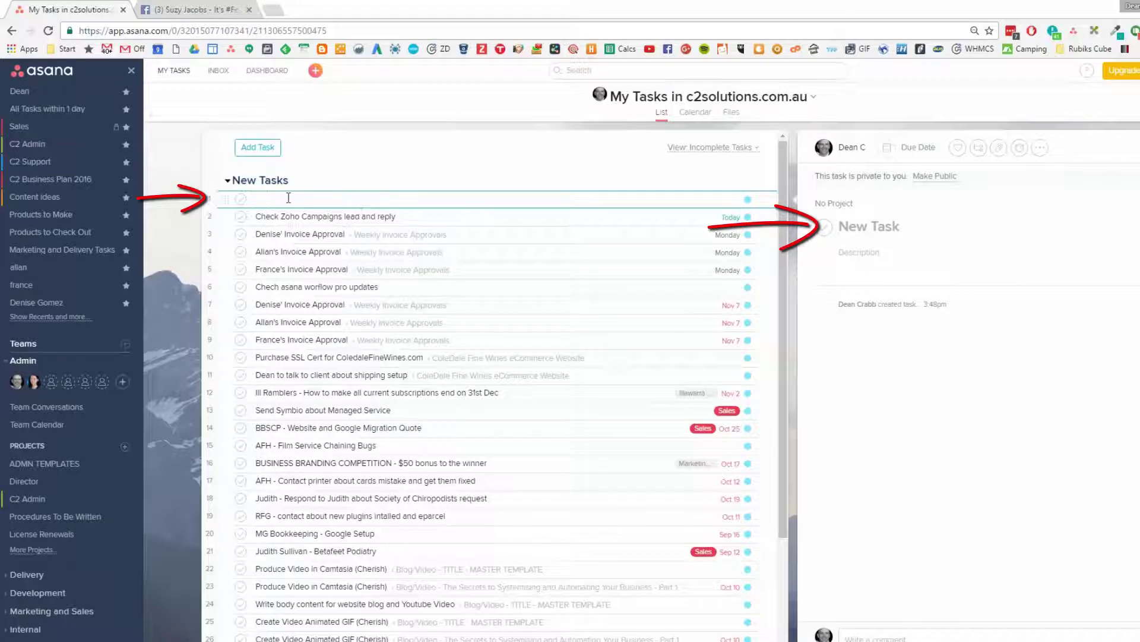
pyautogui.write('Something to do!')
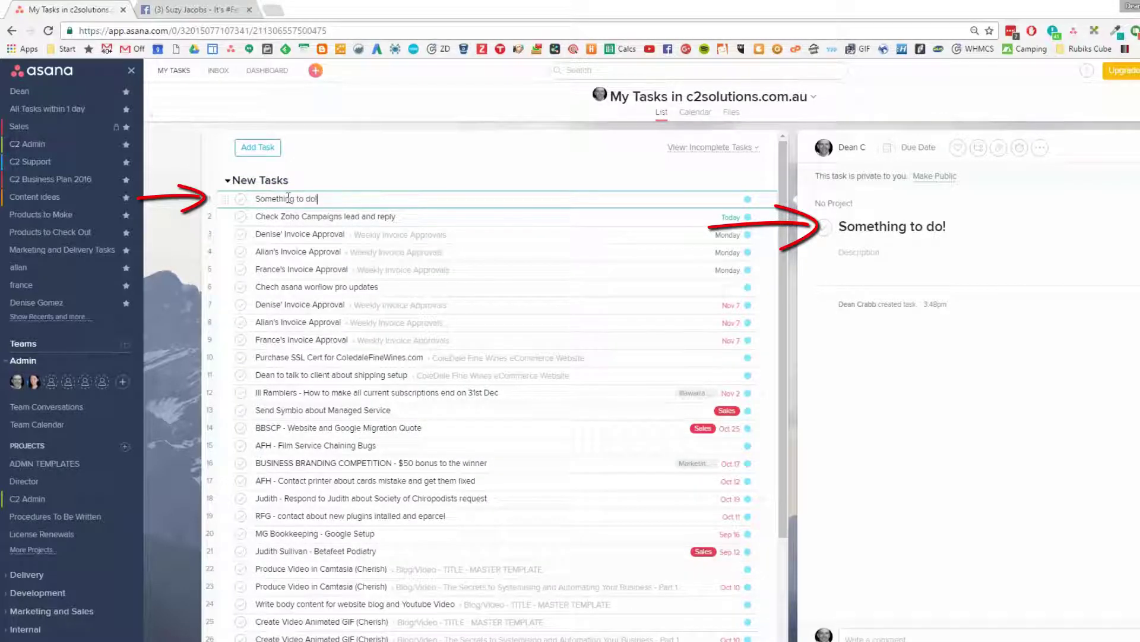
# Write the urgent 'Please do this ASAP' description and assign the task to a teammate
pyautogui.click(855, 259)
pyautogui.write('Please do')
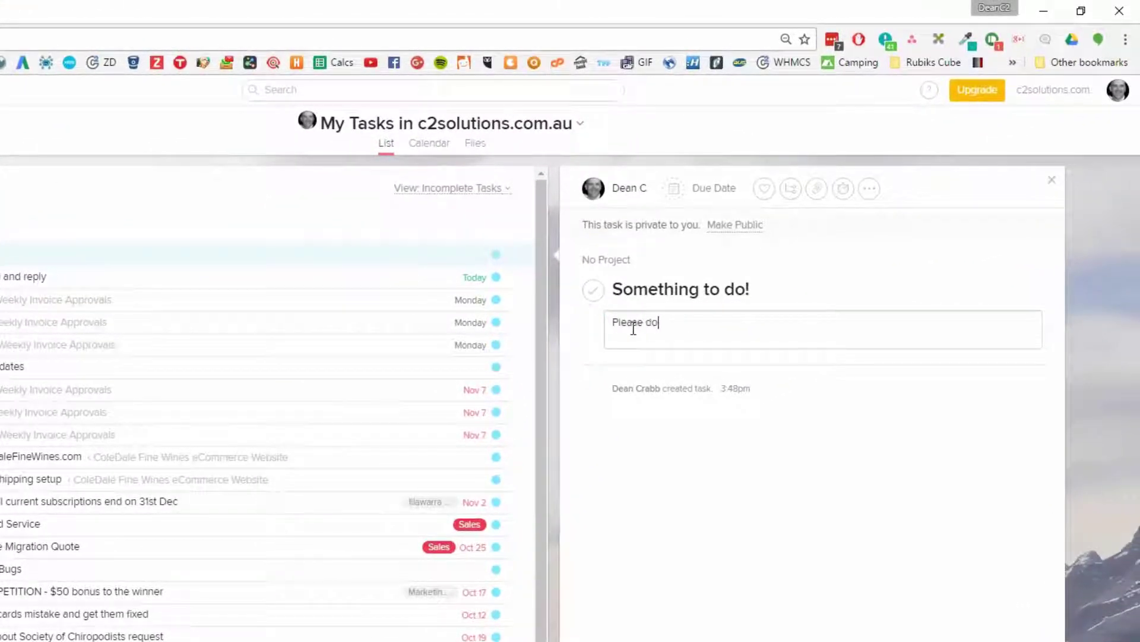
pyautogui.write(' this ASAP as it')
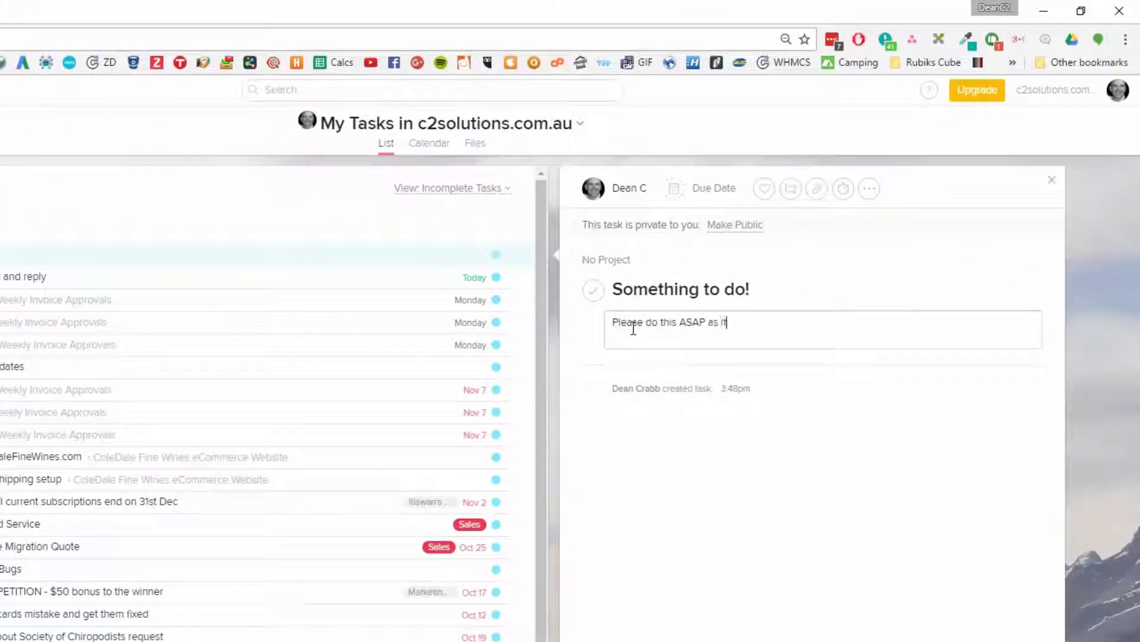
pyautogui.write('s really urgent')
pyautogui.press('Return')
pyautogui.write('asdfasdf')
pyautogui.hotkey('shift', 'Home')
pyautogui.press('BackSpace')
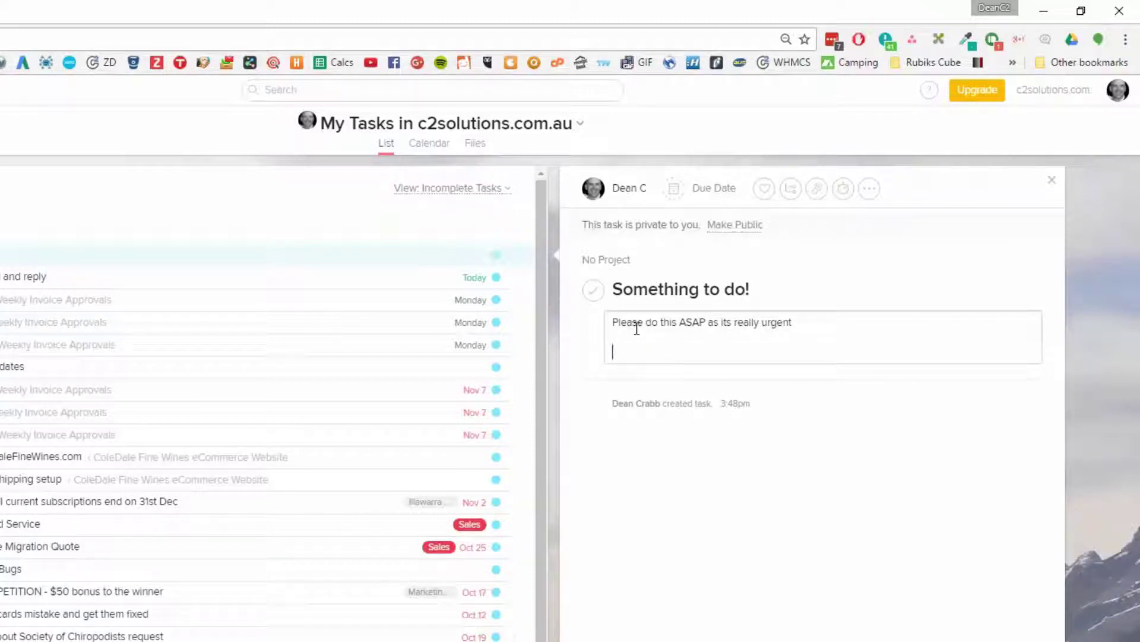
pyautogui.click(626, 188)
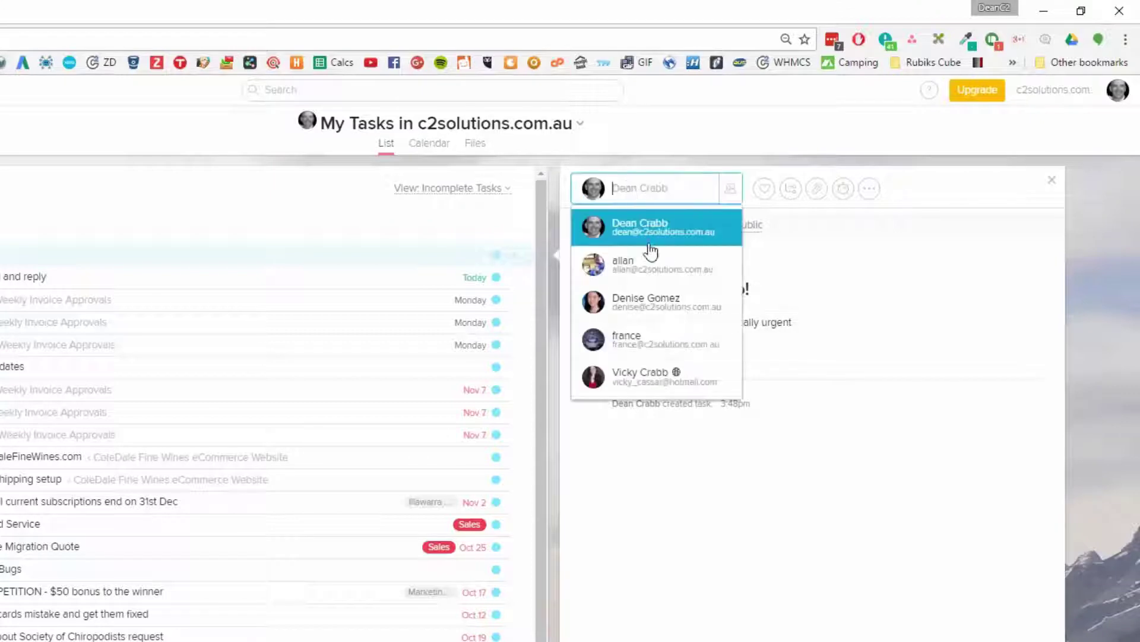
pyautogui.click(657, 306)
# Set the due date to today, 11/11, at 5:00pm with no repeat
pyautogui.click(705, 188)
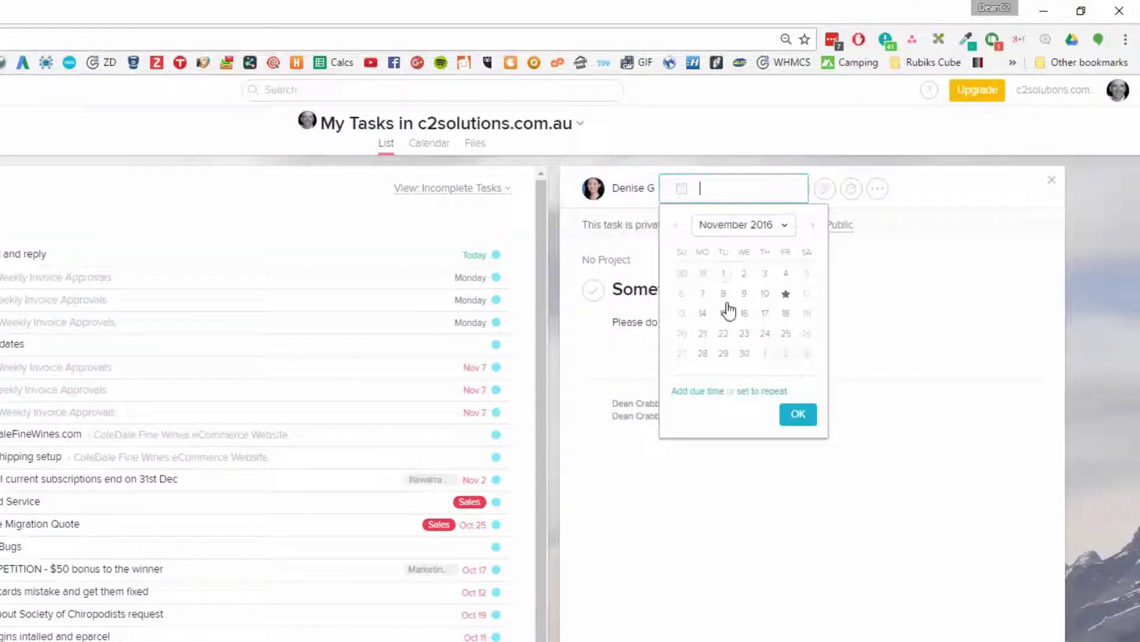
pyautogui.click(716, 393)
pyautogui.scroll(-5, 765, 481)
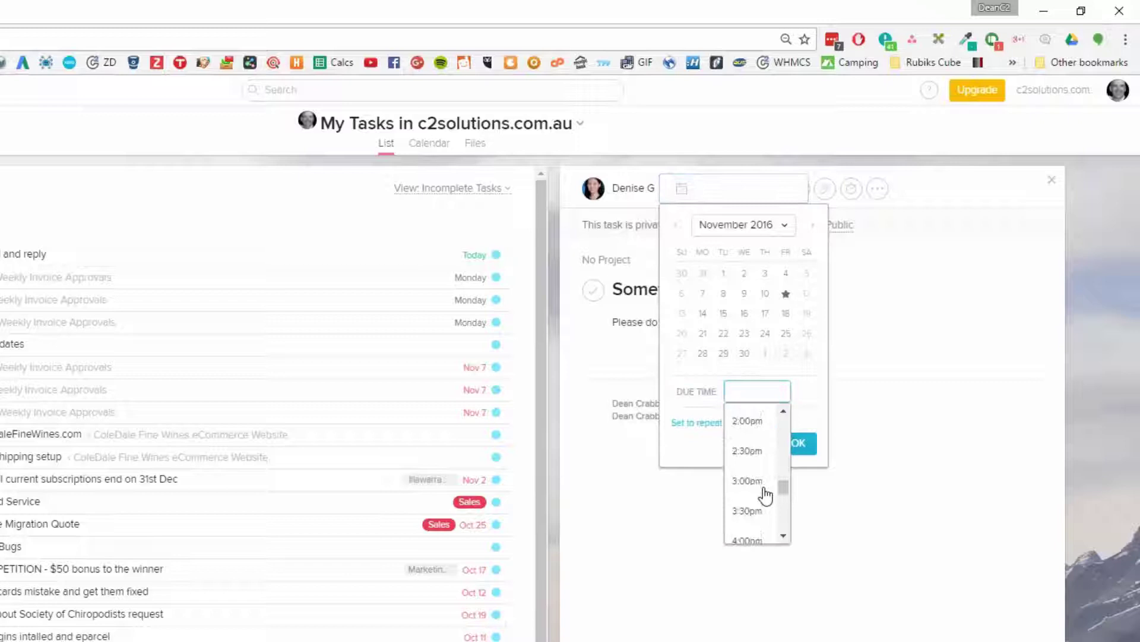
pyautogui.scroll(-3, 765, 511)
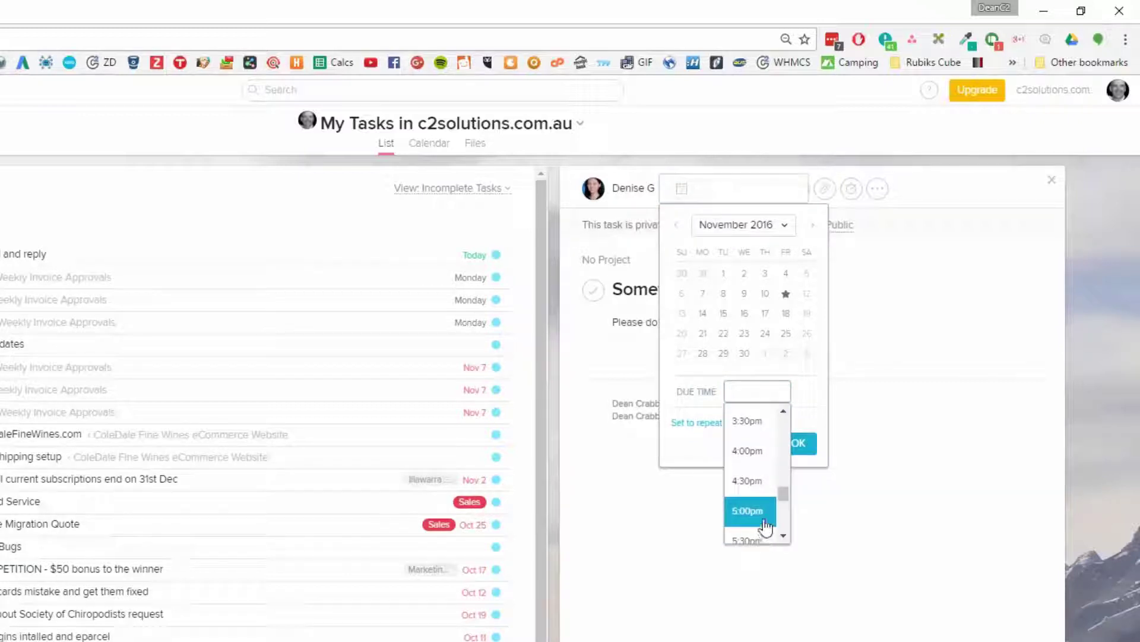
pyautogui.click(765, 511)
pyautogui.click(718, 423)
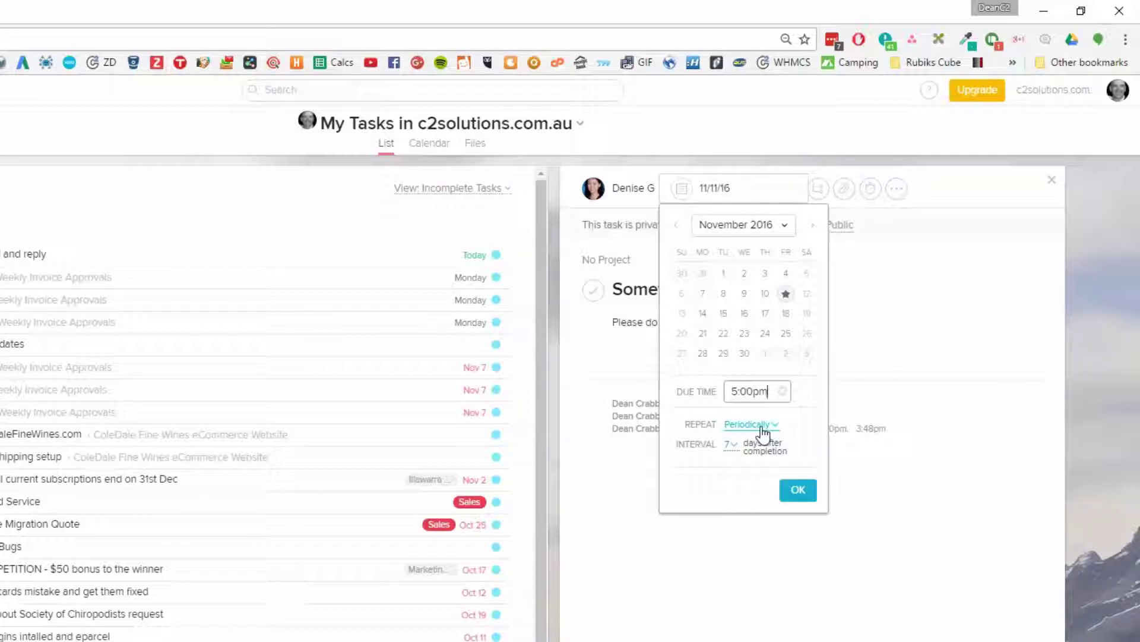
pyautogui.click(763, 429)
pyautogui.click(763, 436)
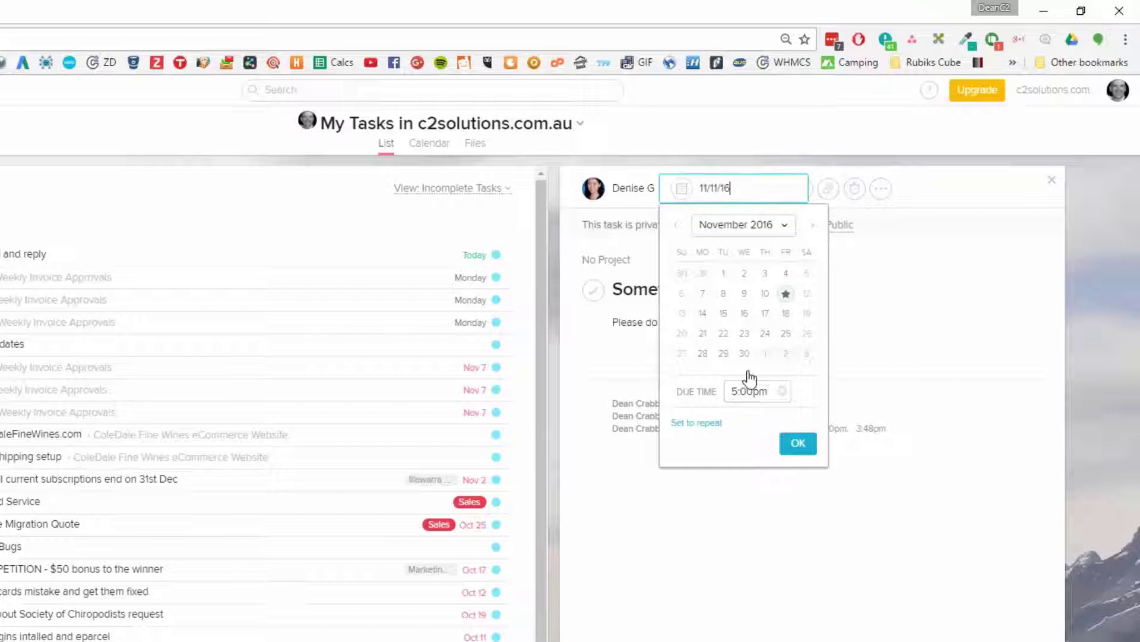
pyautogui.click(888, 570)
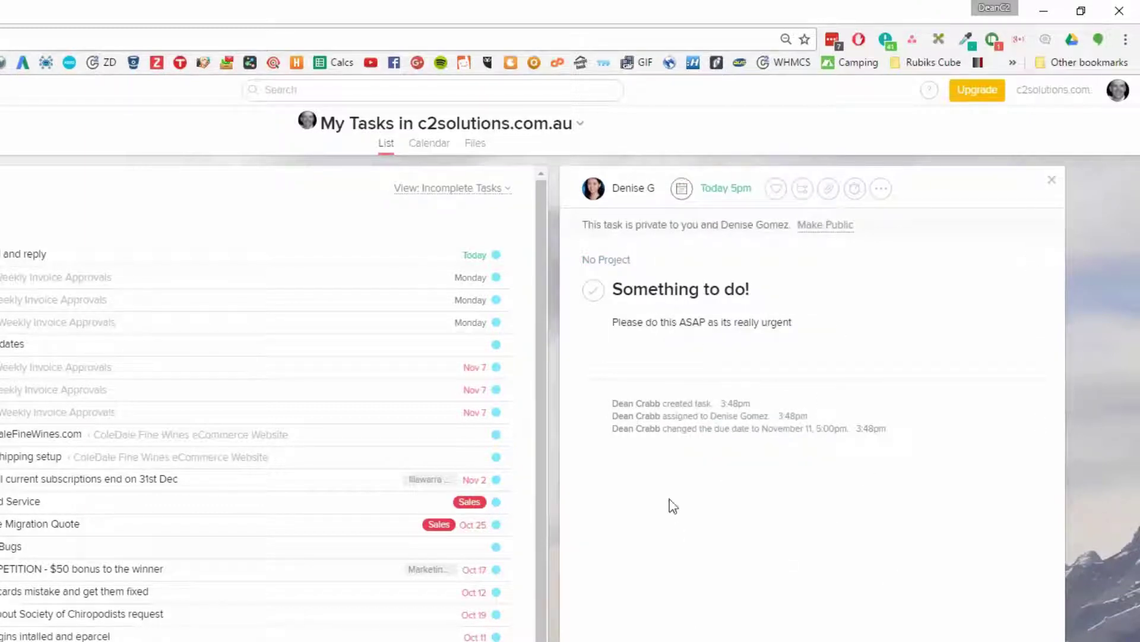
# Search 'c2' in the Add a Project box and add the task to C2 Admin
pyautogui.click(613, 257)
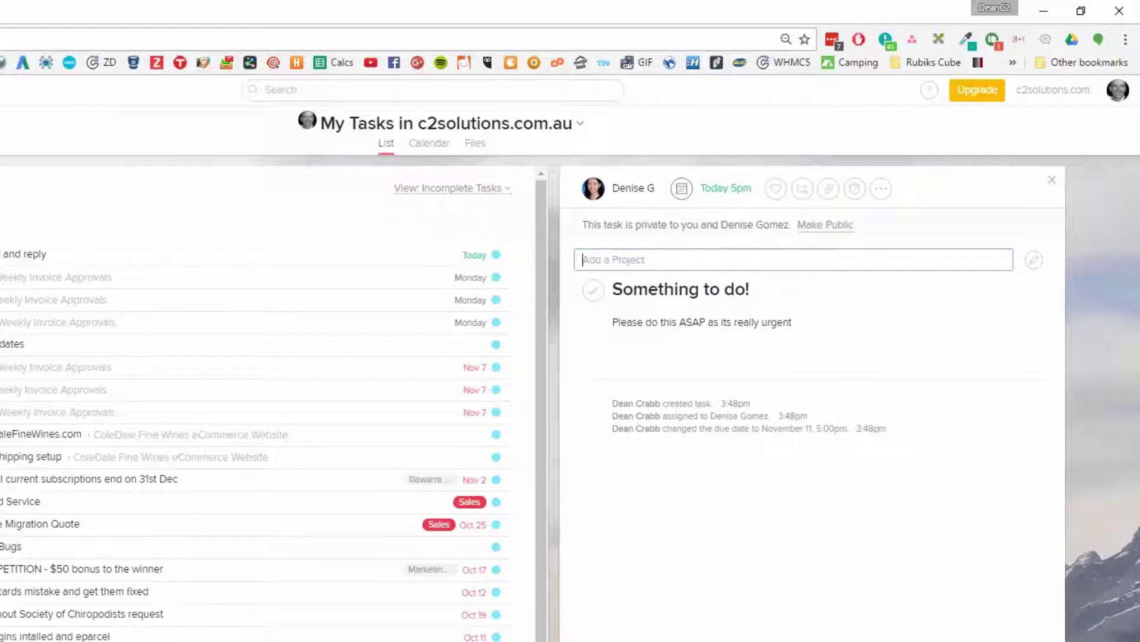
pyautogui.write('c2')
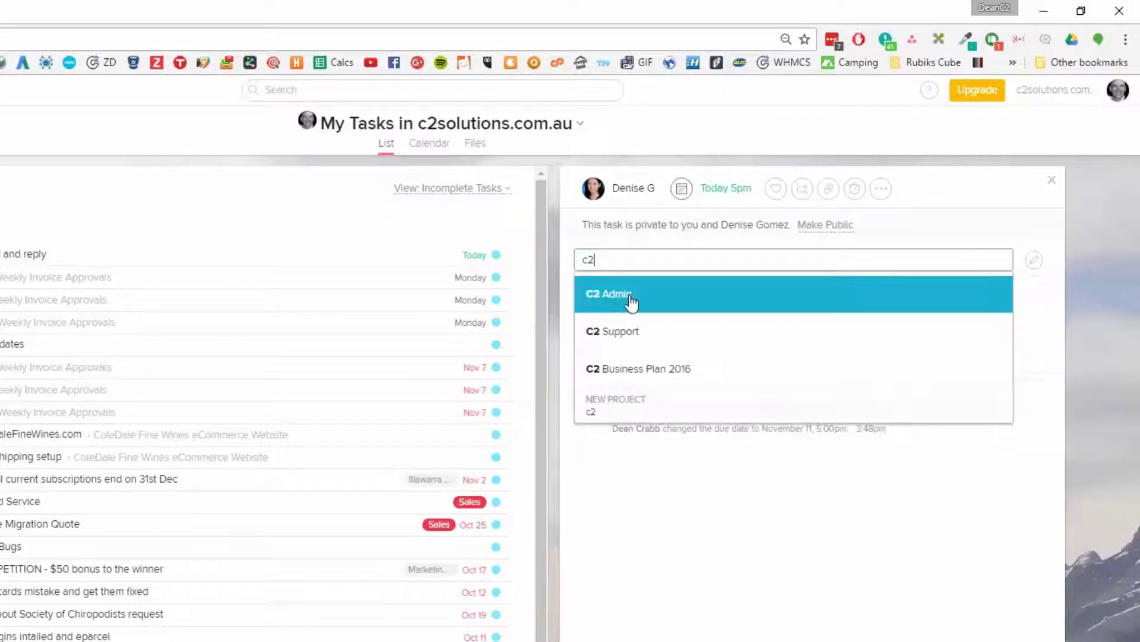
pyautogui.click(630, 303)
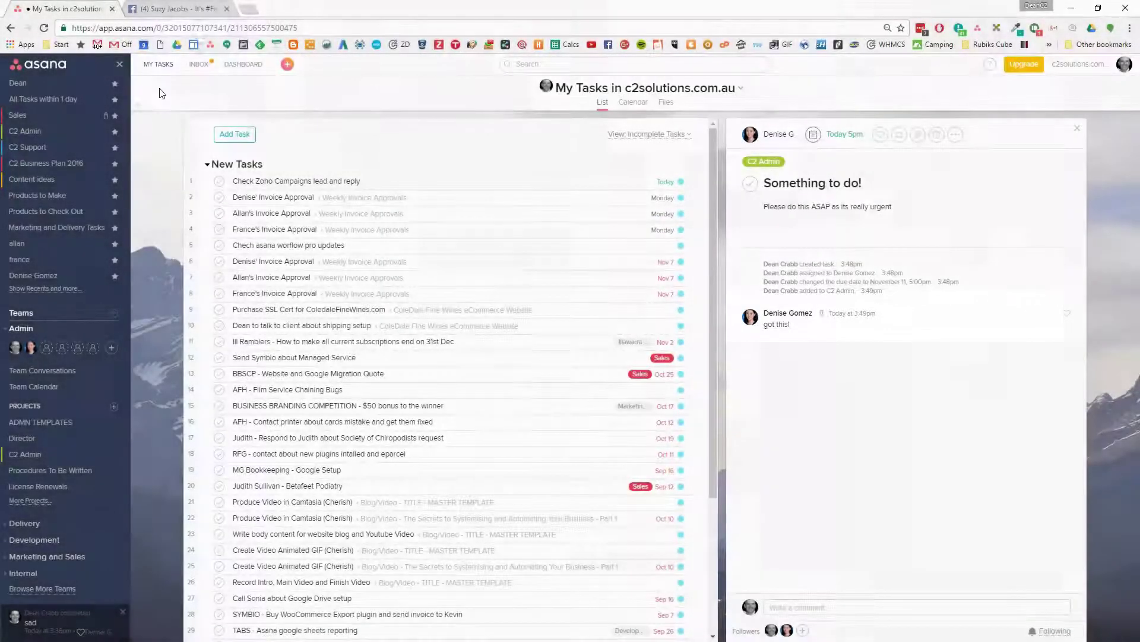
# Open the Something to do! task from its Inbox notification
pyautogui.click(814, 607)
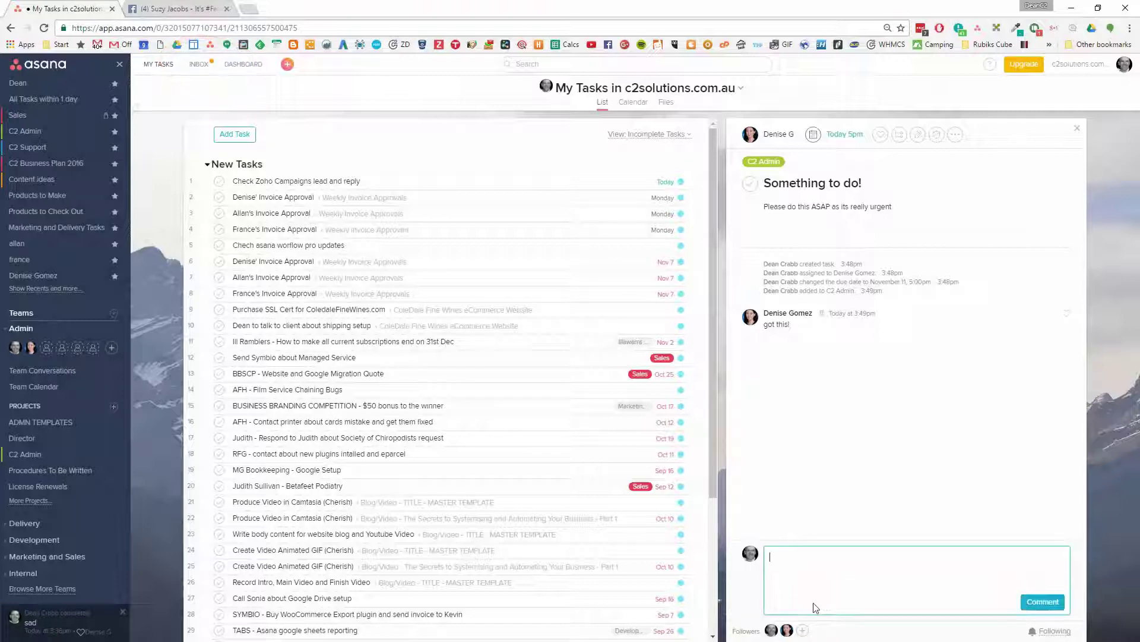
pyautogui.click(206, 68)
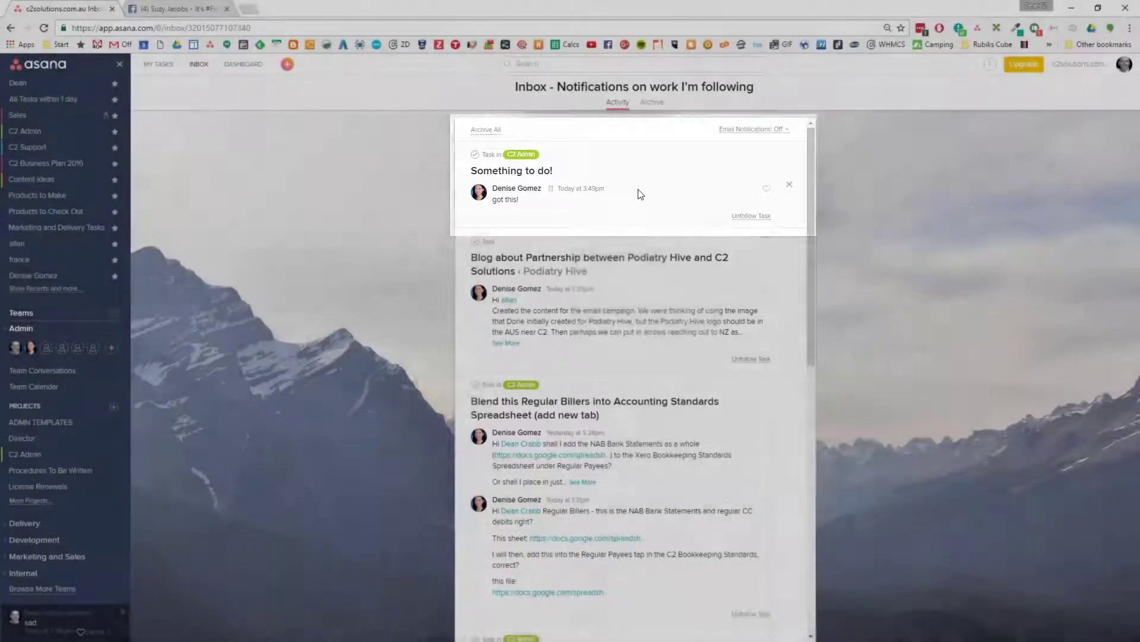
pyautogui.click(636, 190)
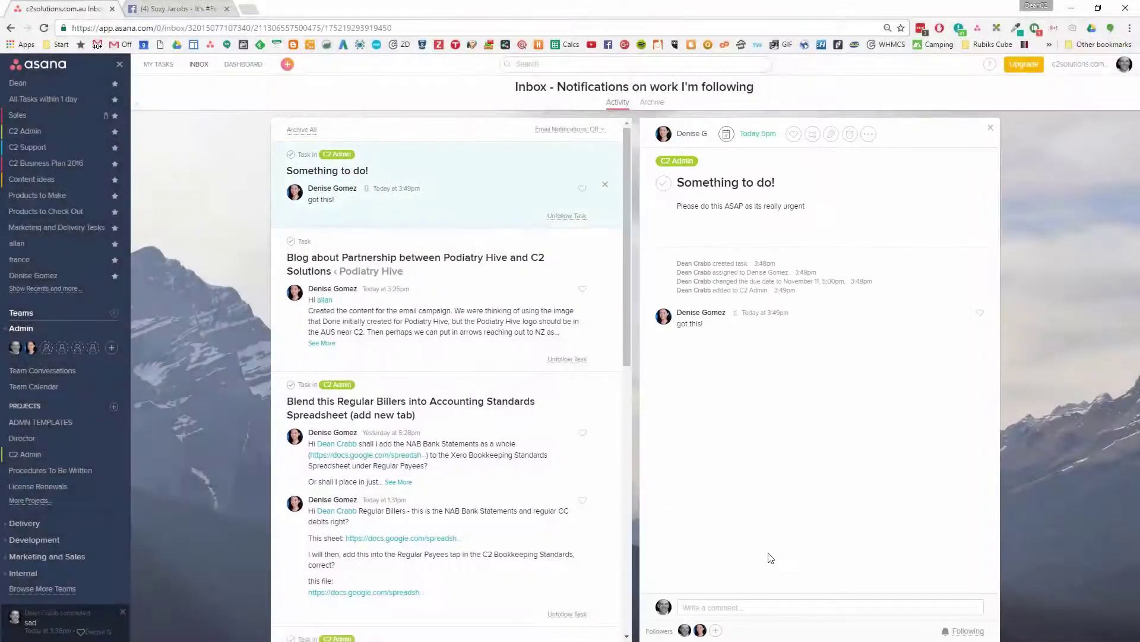
# Post the reply 'Thanks. Please reply again', heart the 'got this!' comment, and archive the notification
pyautogui.click(762, 607)
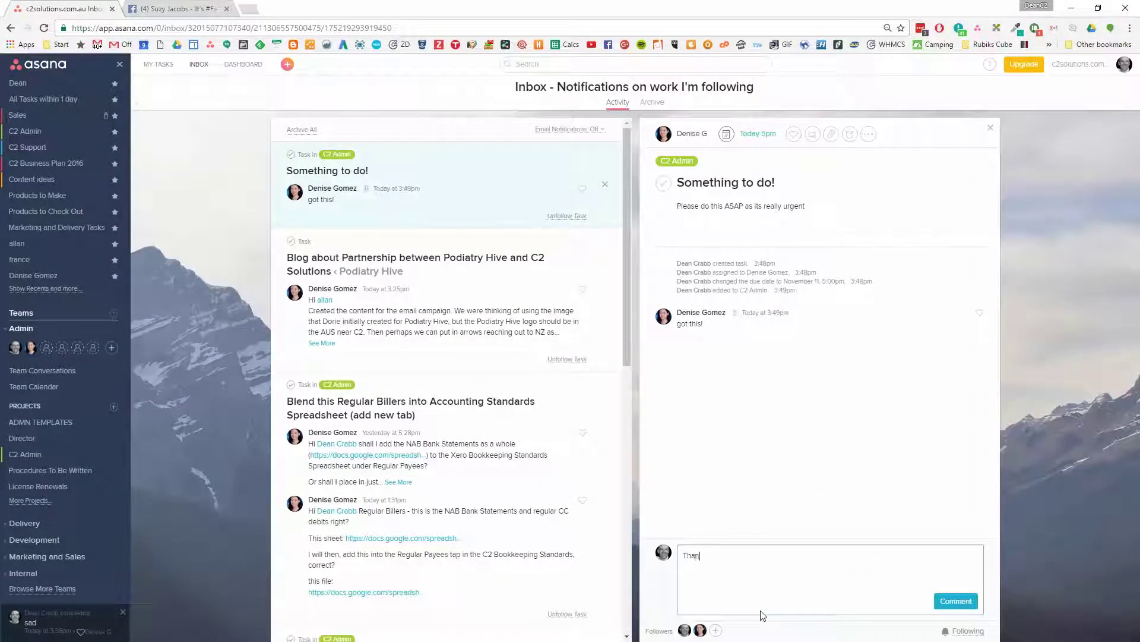
pyautogui.write('Thanks.  Prie')
pyautogui.click(955, 600)
pyautogui.click(980, 313)
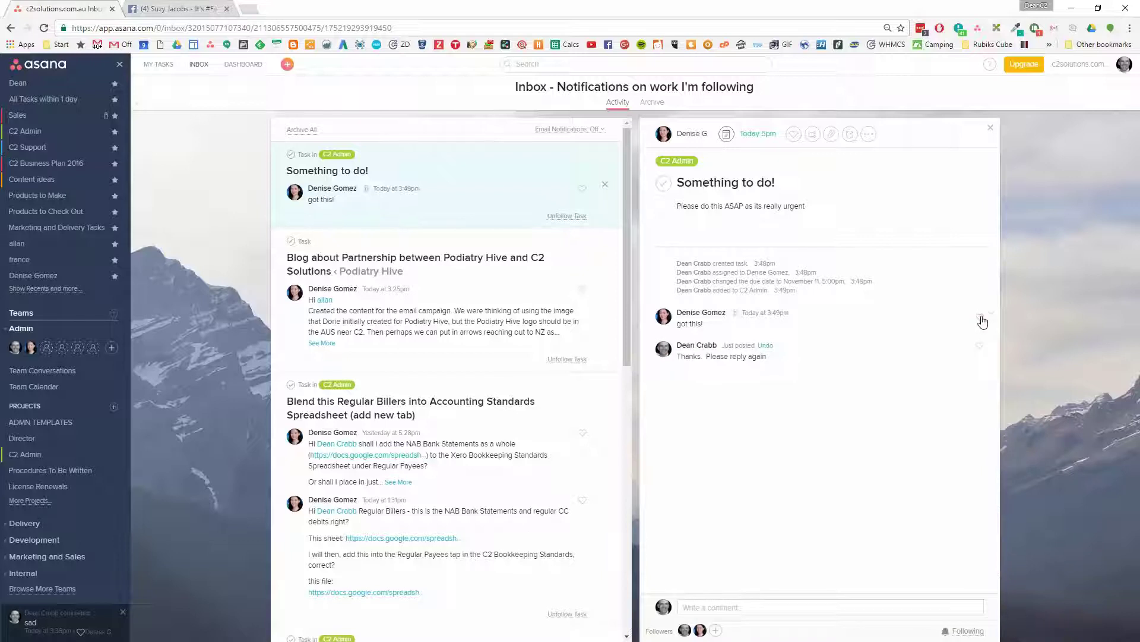
pyautogui.click(602, 185)
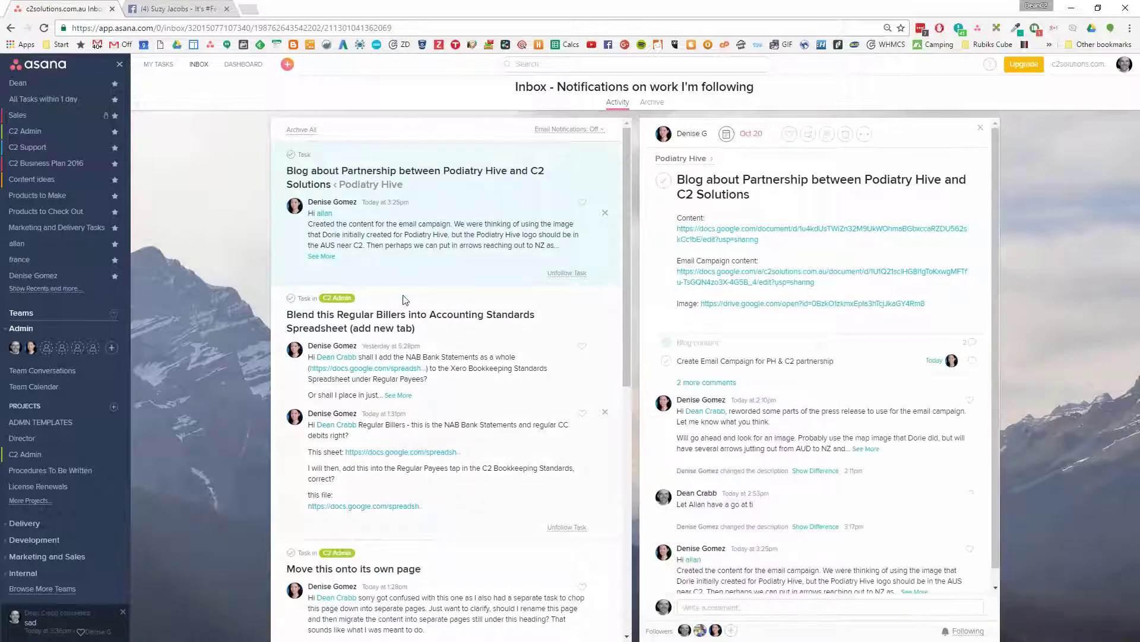
# Scroll through the Inbox notifications, then return to My Tasks
pyautogui.scroll(-10, 403, 298)
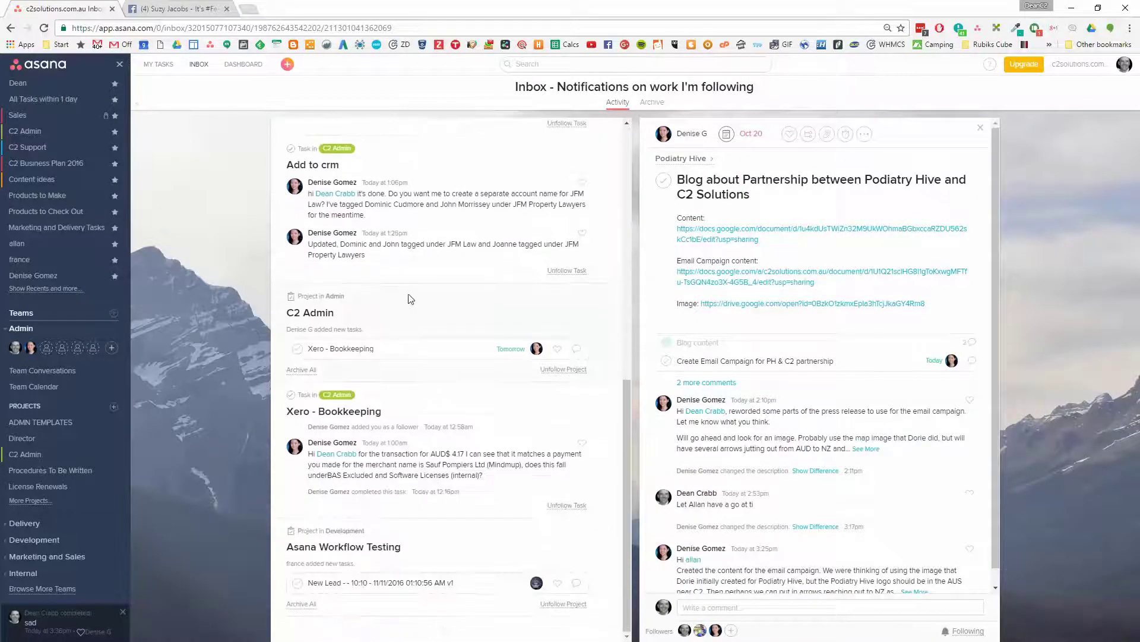
pyautogui.scroll(-10, 427, 297)
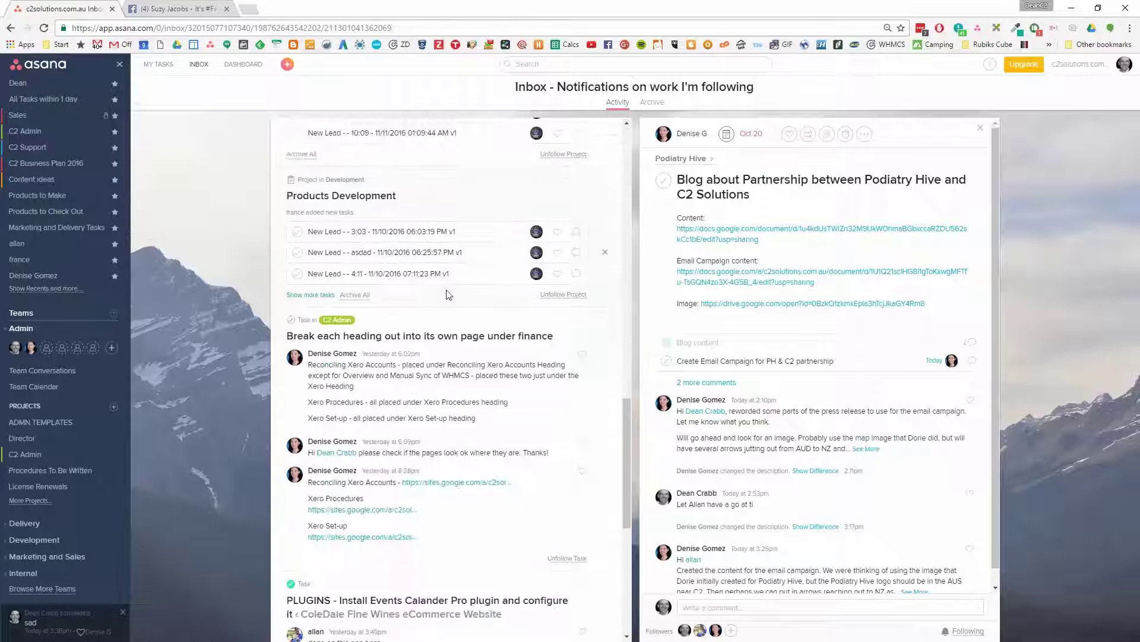
pyautogui.scroll(-5, 450, 294)
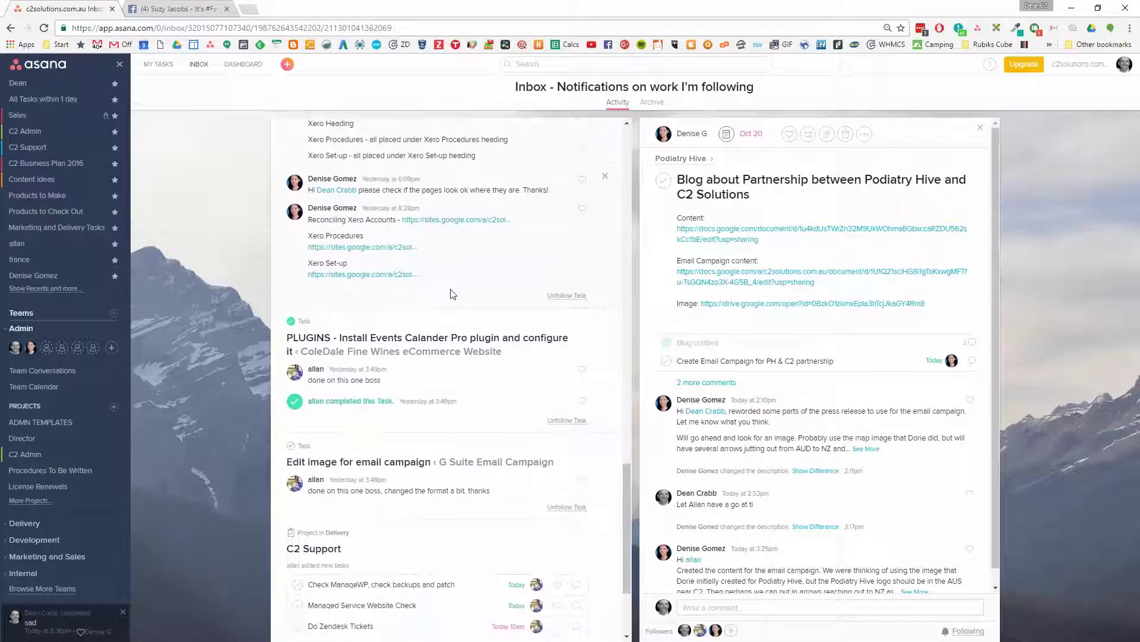
pyautogui.scroll(-4, 451, 296)
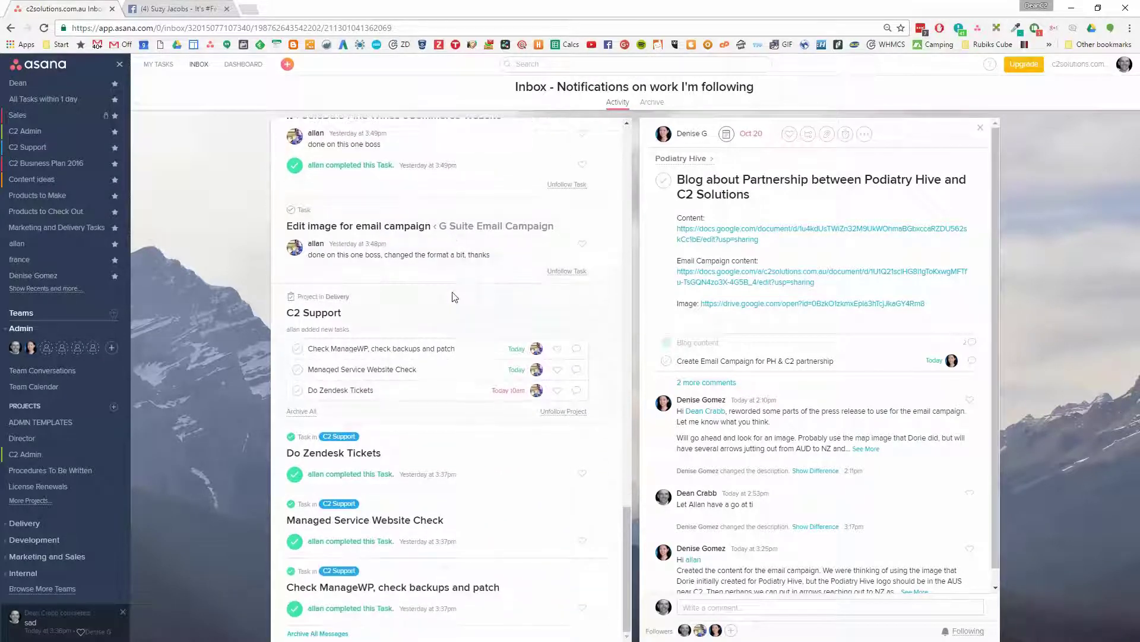
pyautogui.scroll(8, 452, 297)
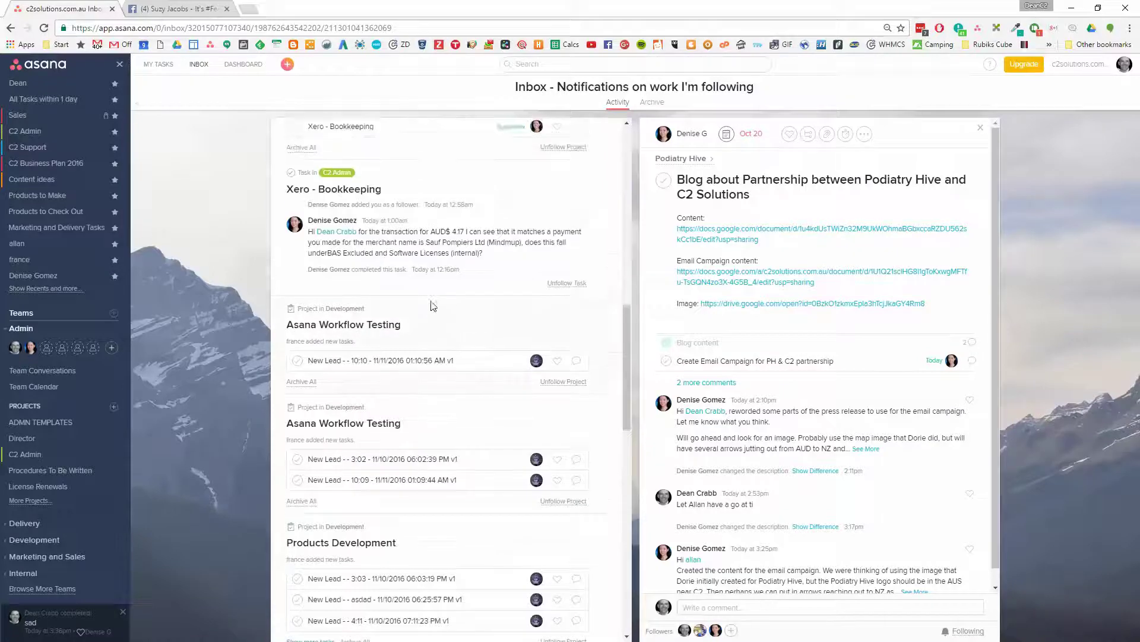
pyautogui.scroll(8, 433, 306)
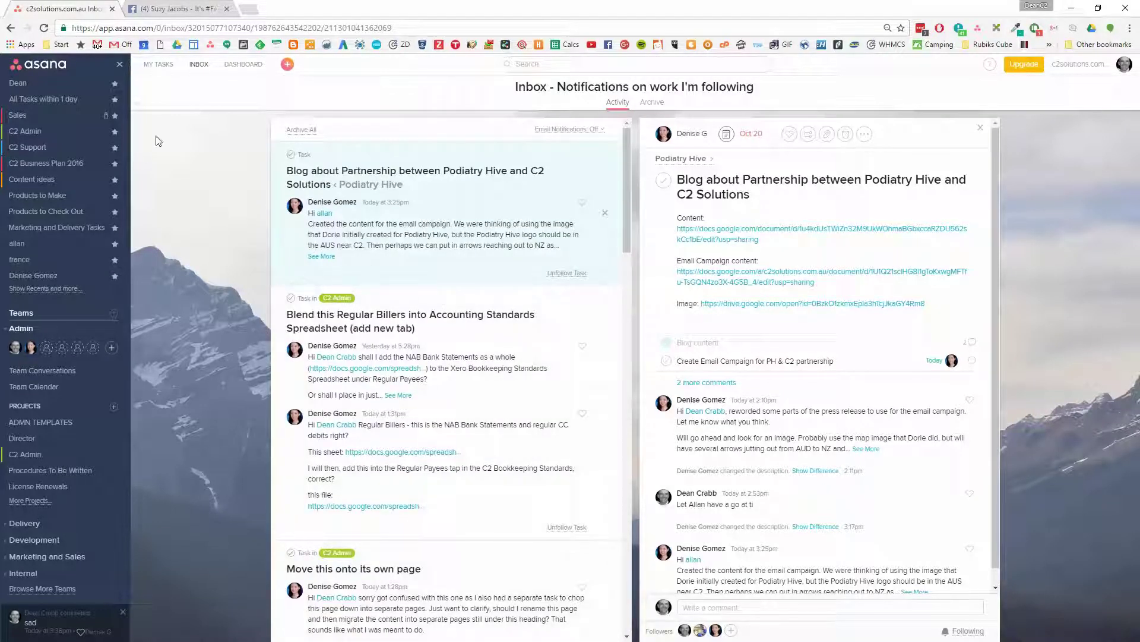
pyautogui.click(164, 76)
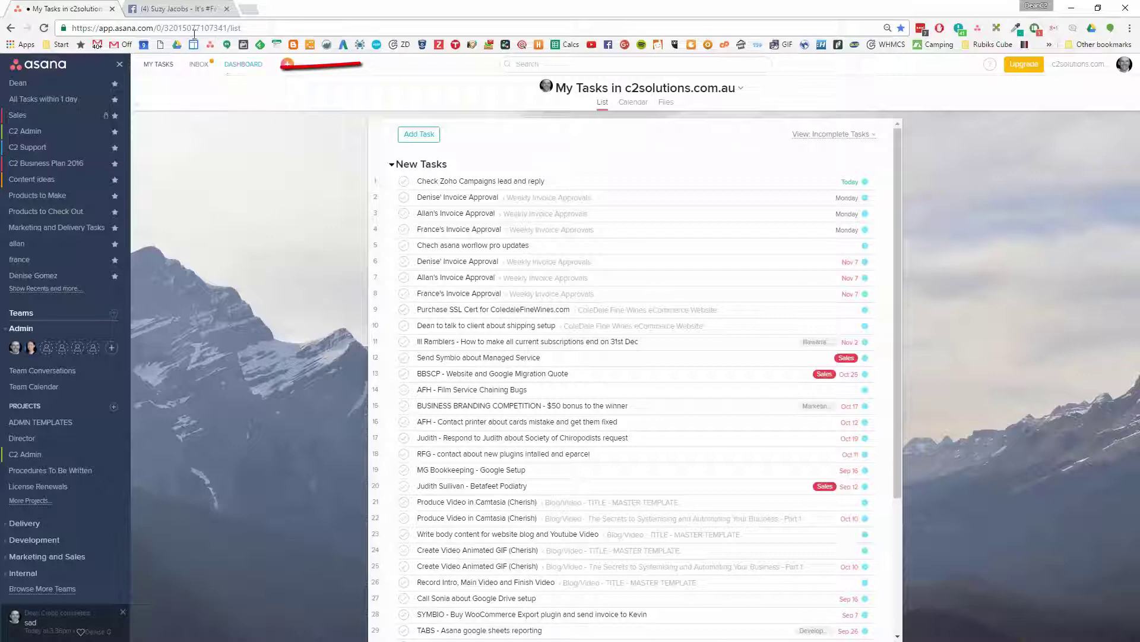
# Open Something to do! from the Inbox to read the 'ok got your update!' reply
pyautogui.click(203, 70)
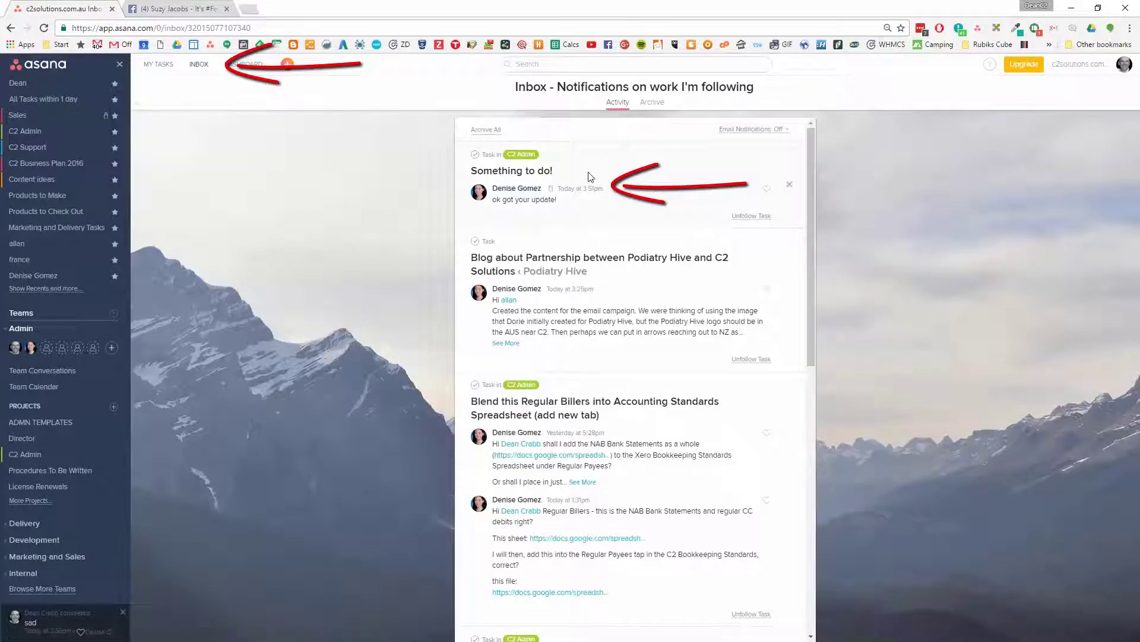
pyautogui.click(612, 206)
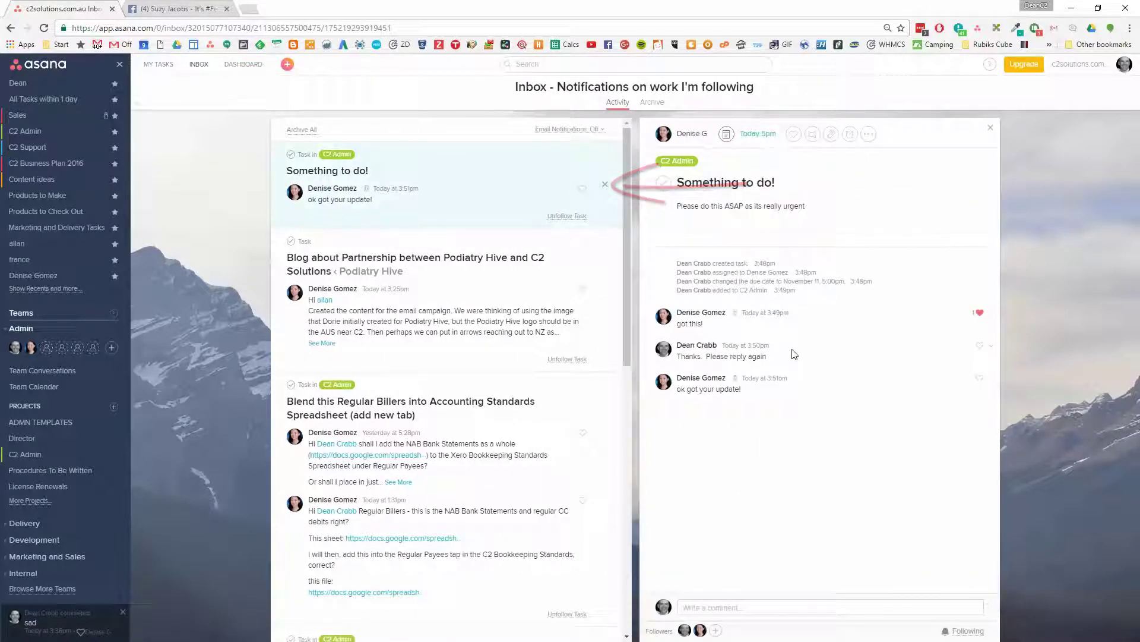
# Paste the Lucidchart document link on a new line below the description text
pyautogui.click(859, 204)
pyautogui.press('Return')
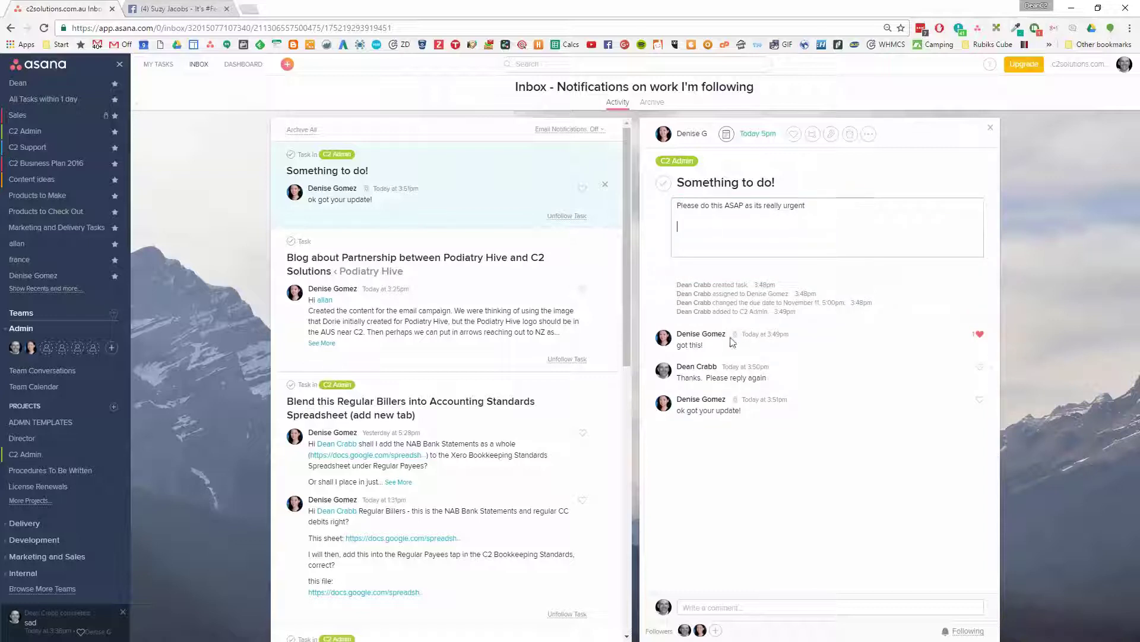
pyautogui.hotkey('alt', 'Tab')
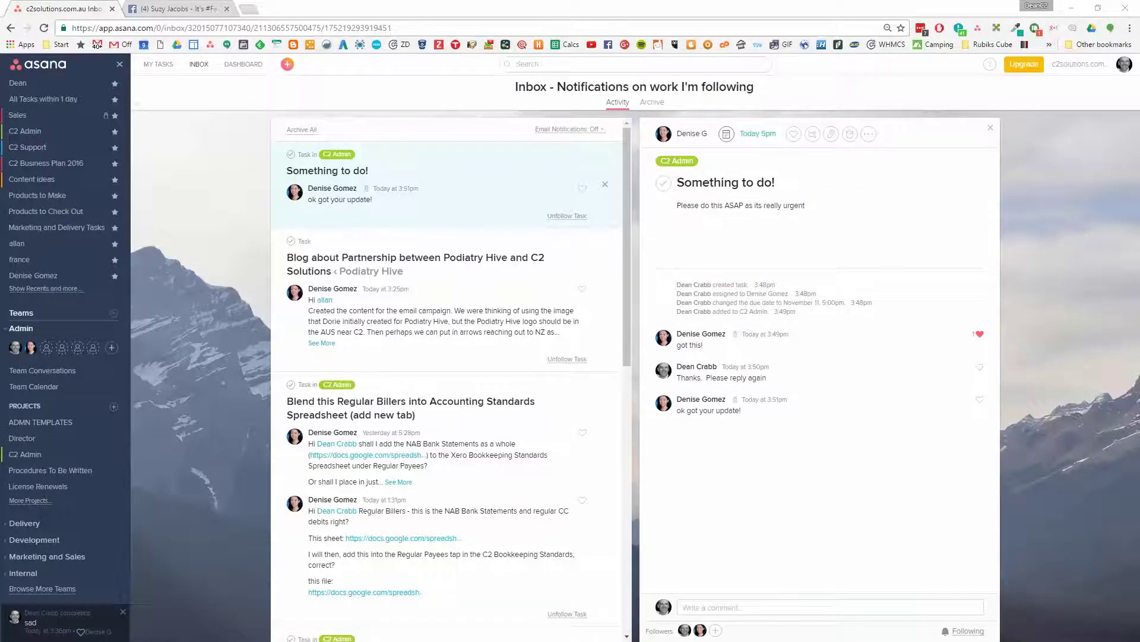
pyautogui.click(753, 234)
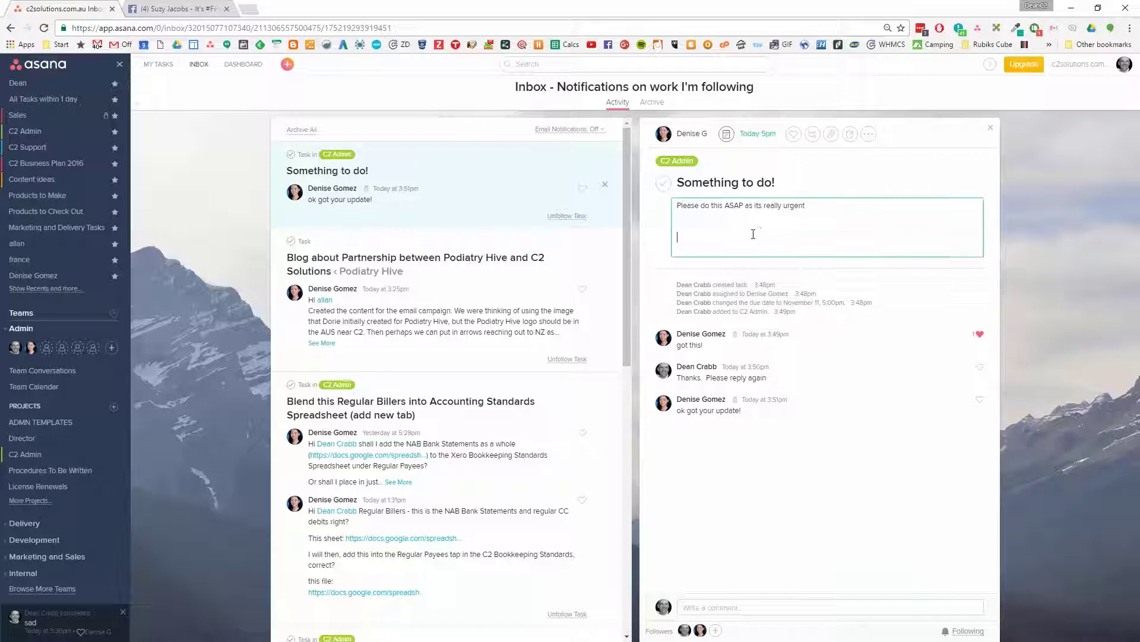
pyautogui.press('Return')
pyautogui.press('Return')
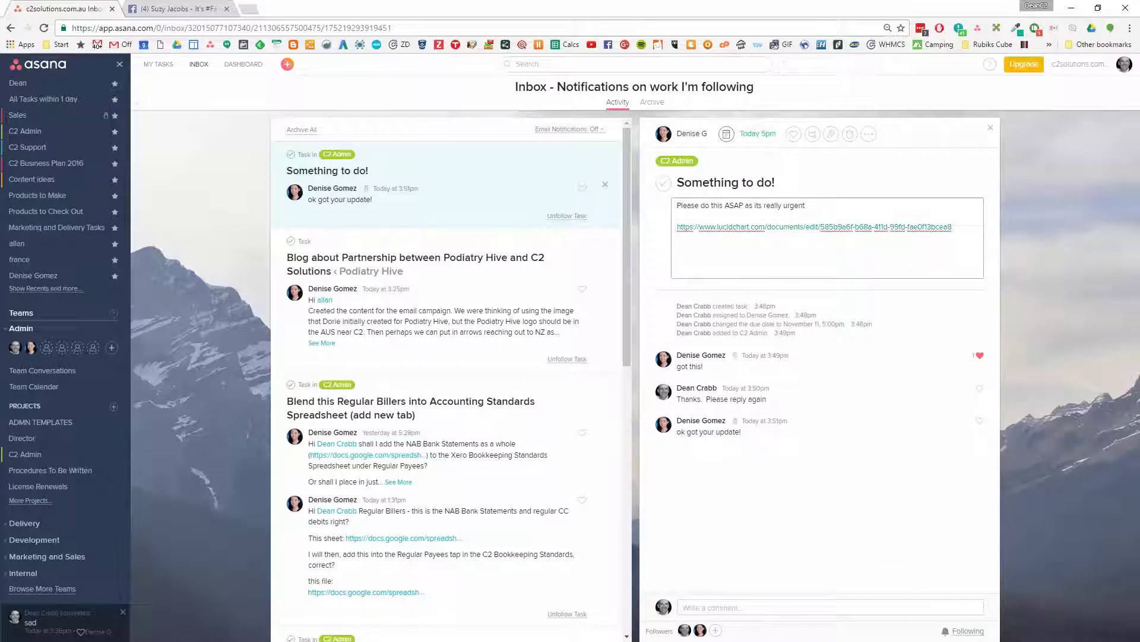
pyautogui.hotkey('alt', 'Tab')
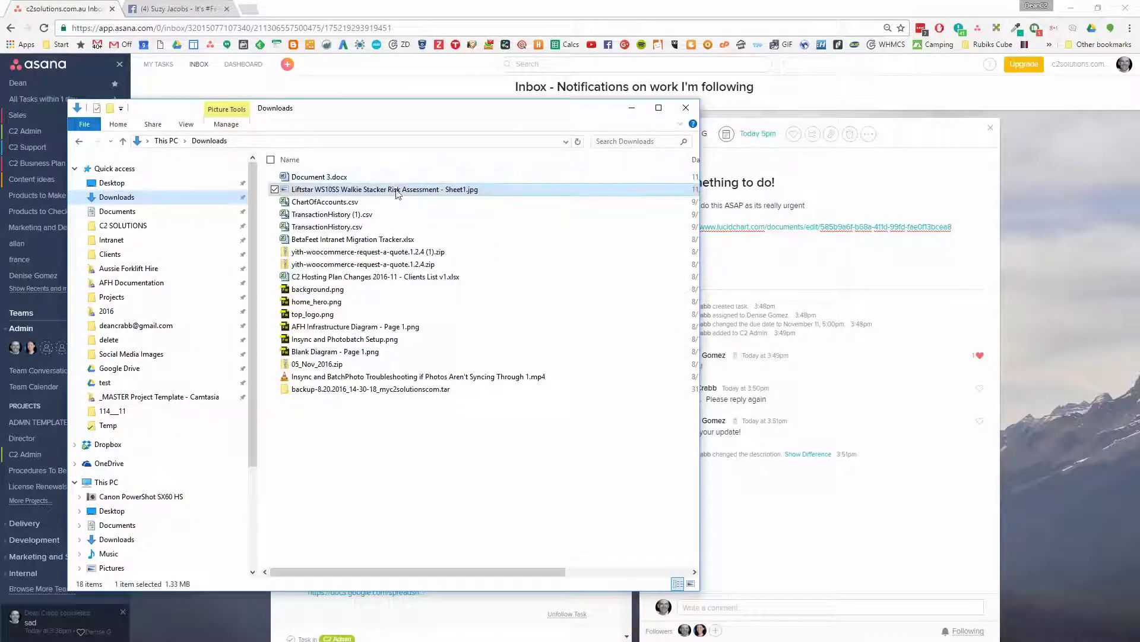
# Drag 'Liftstar WS10SS Walkie Stacker Risk Assessment - Sheet1.jpg' from Downloads onto the task as an attachment
pyautogui.moveTo(414, 195); pyautogui.dragTo(862, 285)
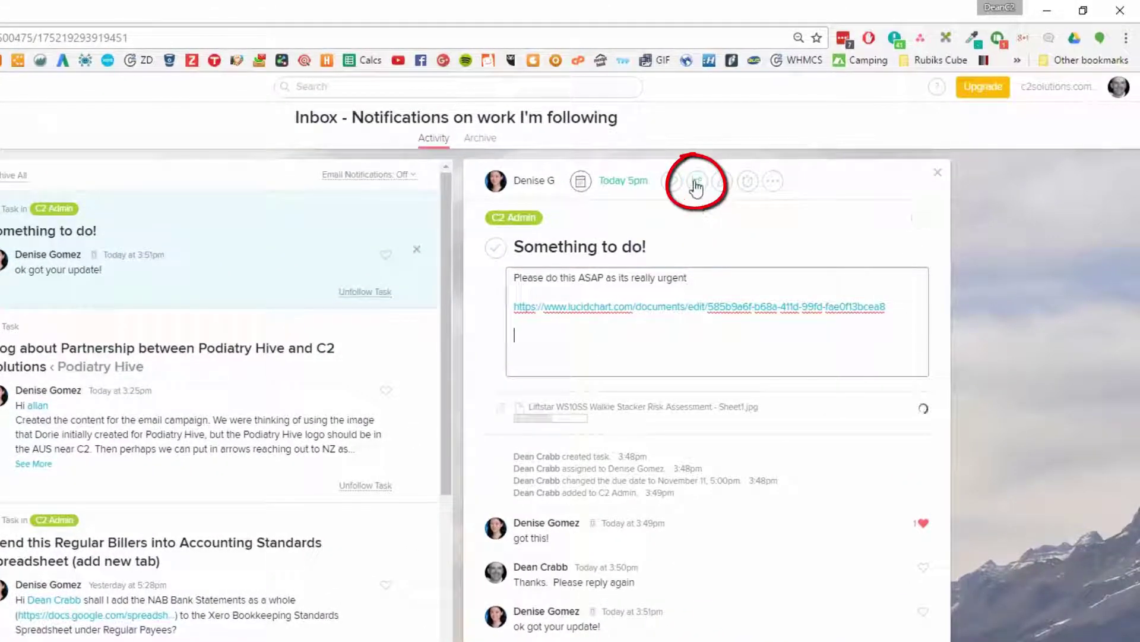
# Add subtasks asd, asdfasd, fasd, fasdfasd and fasd to the task
pyautogui.click(696, 183)
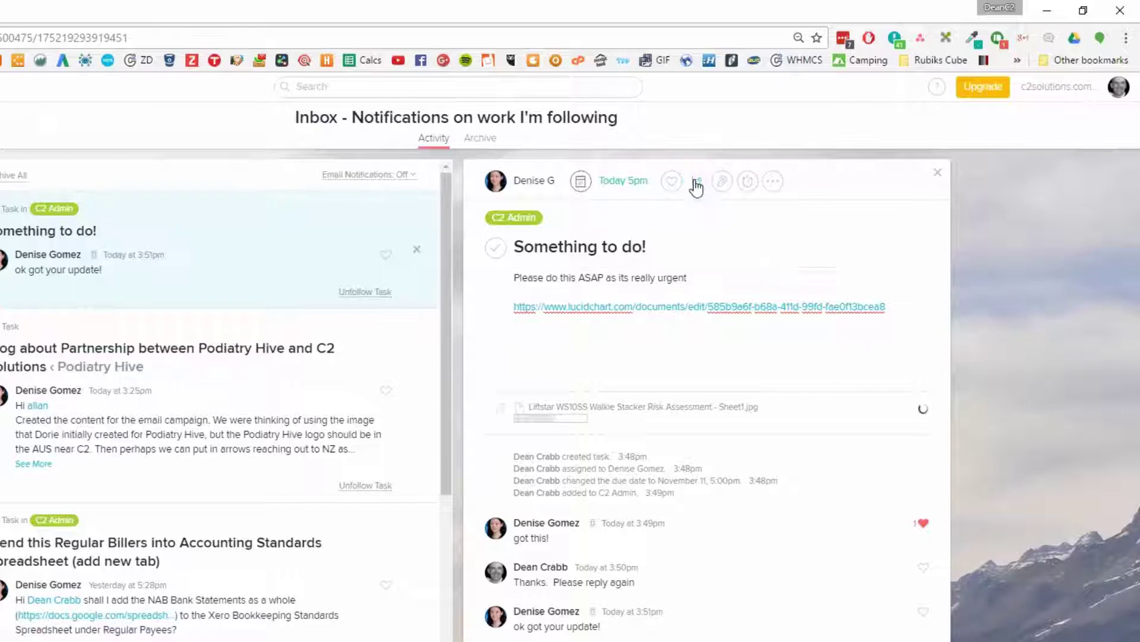
pyautogui.write('asd')
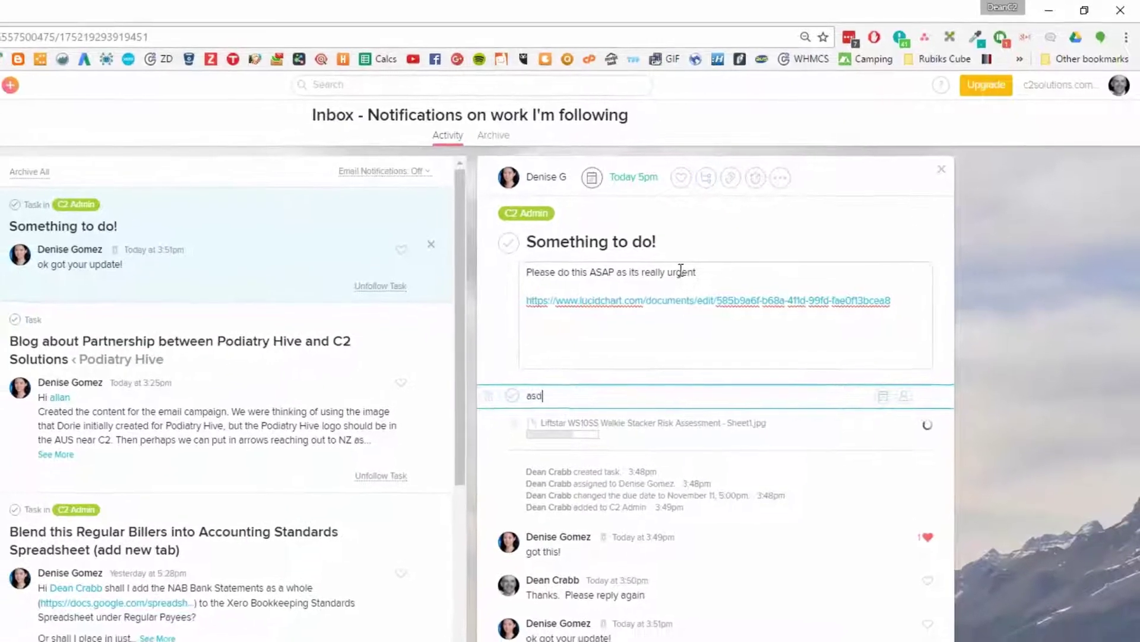
pyautogui.press('Return')
pyautogui.write('asdfasd')
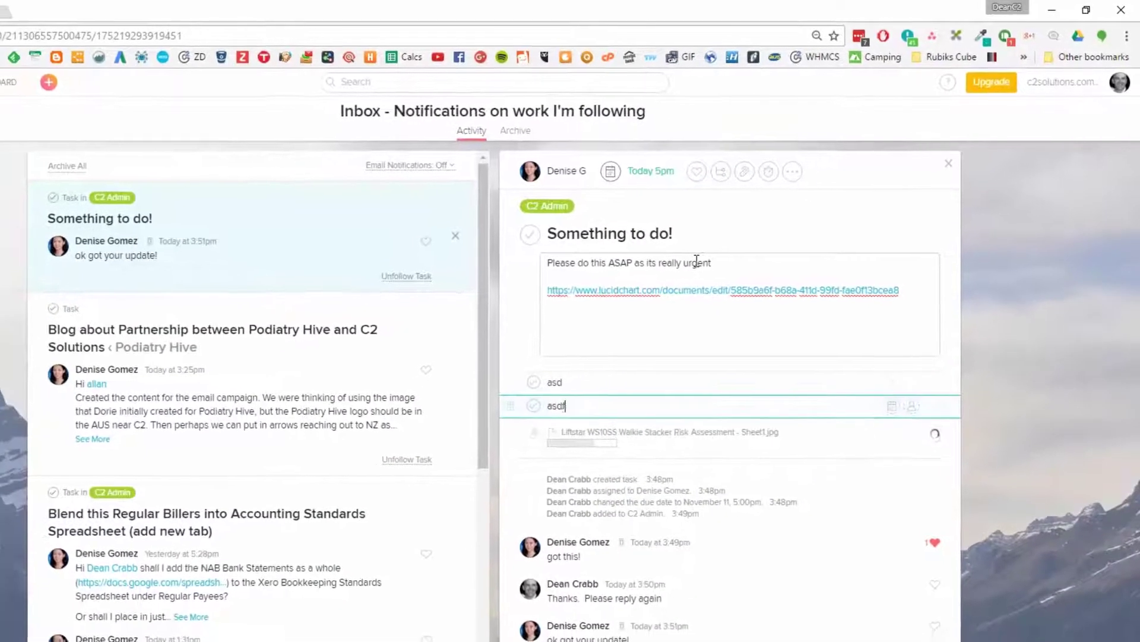
pyautogui.press('Return')
pyautogui.write('fasd')
pyautogui.press('Return')
pyautogui.write('fasdfasd')
pyautogui.press('Return')
pyautogui.write('fasd')
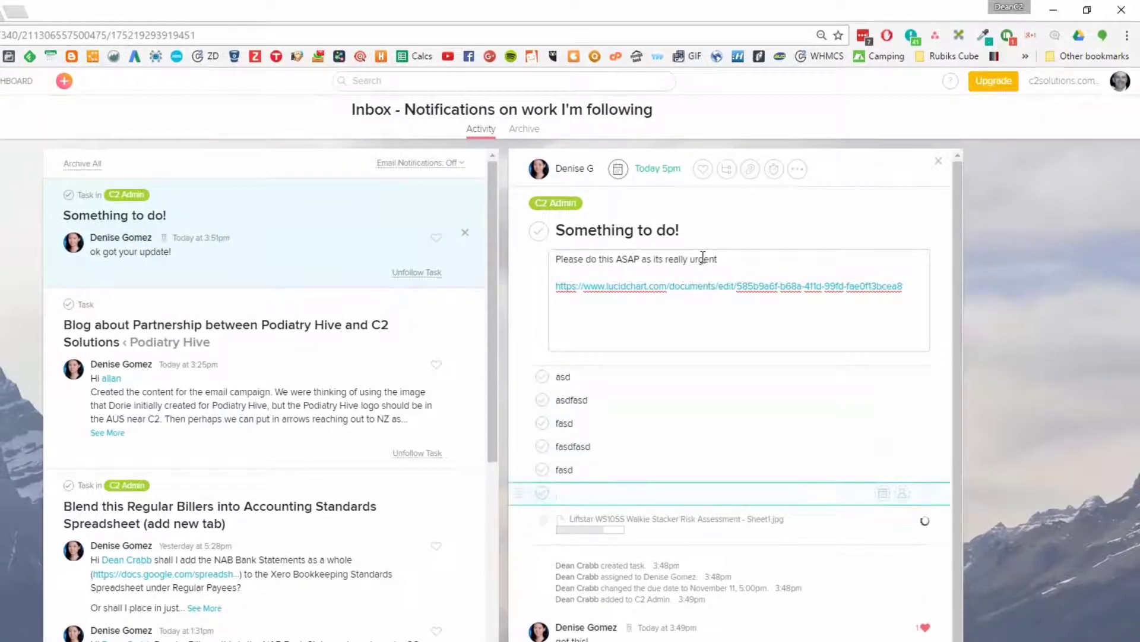
# Insert a 'Setup:' header above asd, then add 'Deployment:' and 'Testing:' rows with their subtasks
pyautogui.click(557, 377)
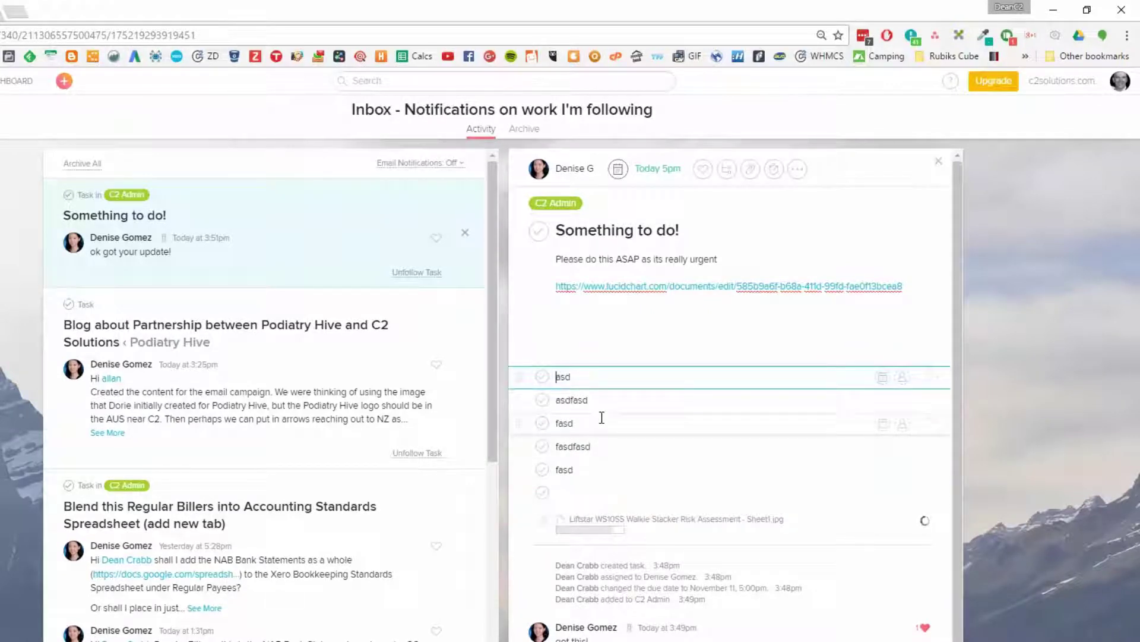
pyautogui.press('Return')
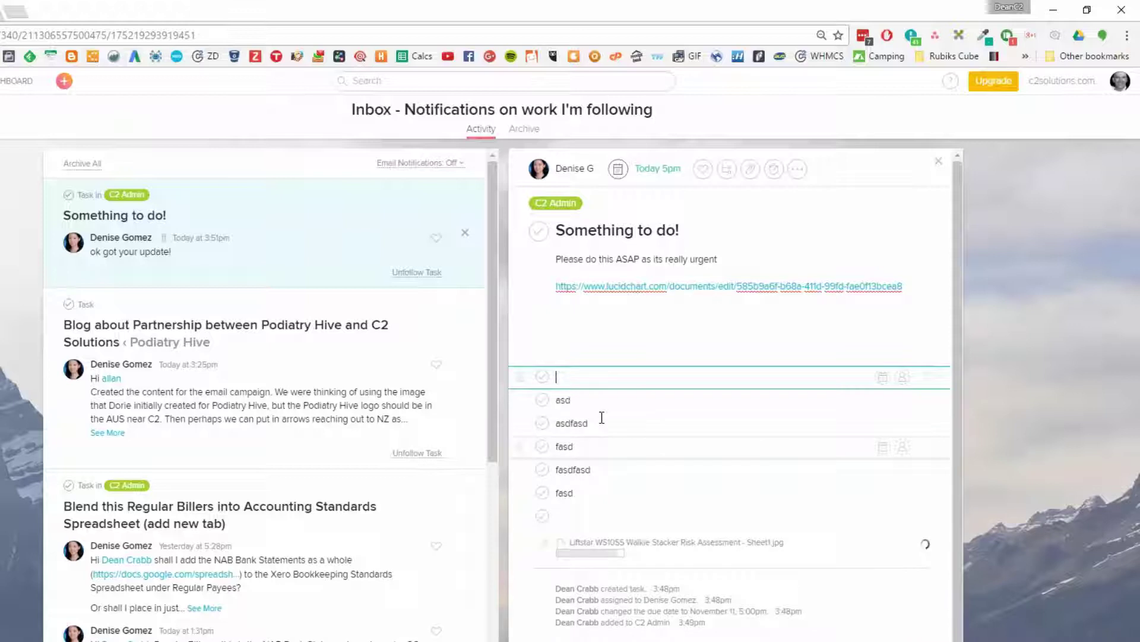
pyautogui.write('Setup:')
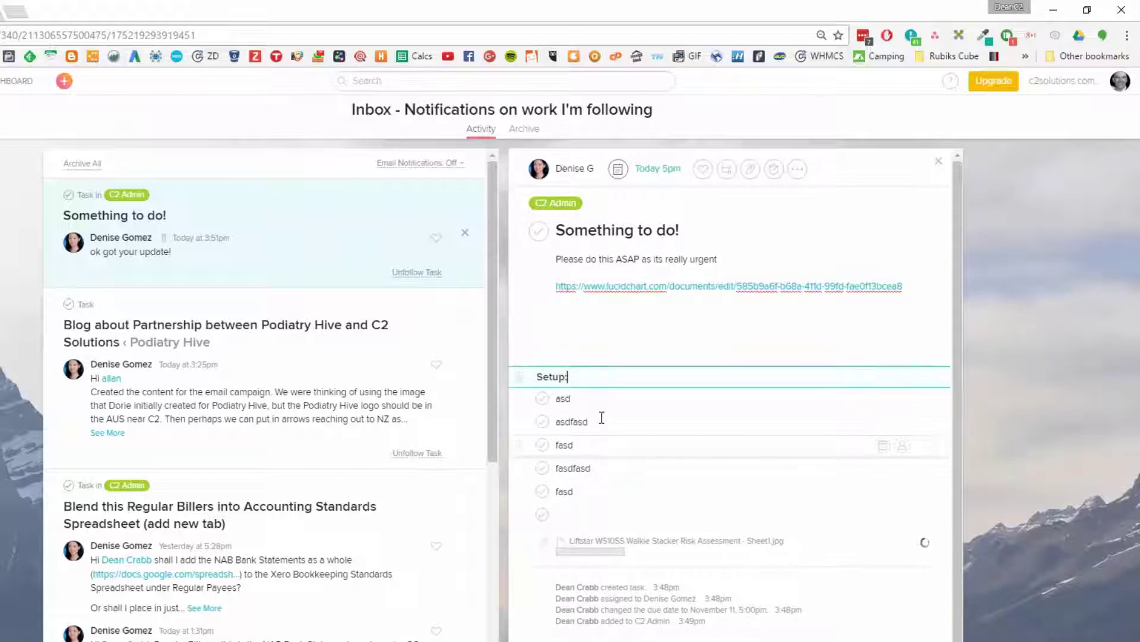
pyautogui.click(557, 515)
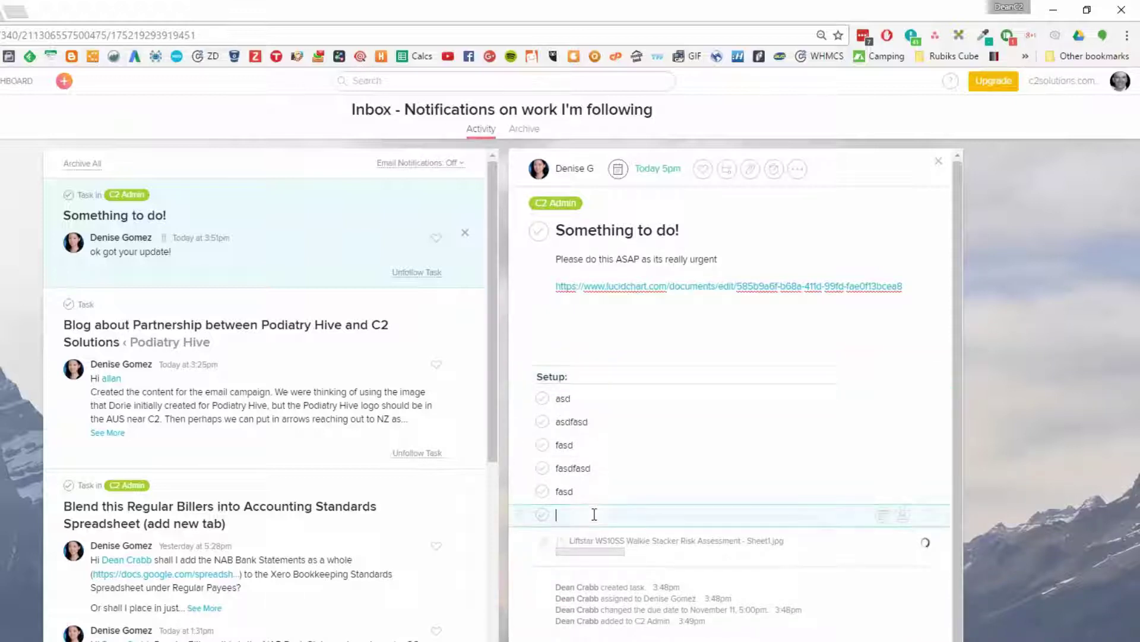
pyautogui.write('eplo')
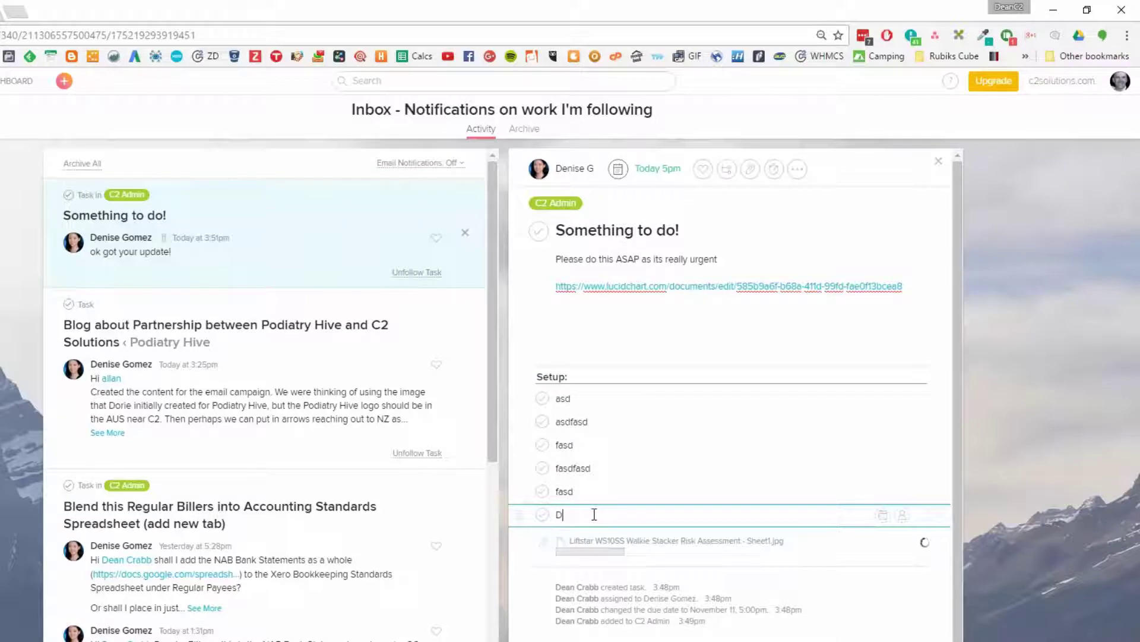
pyautogui.write('yment: asdf asdf asd fasd fasd f')
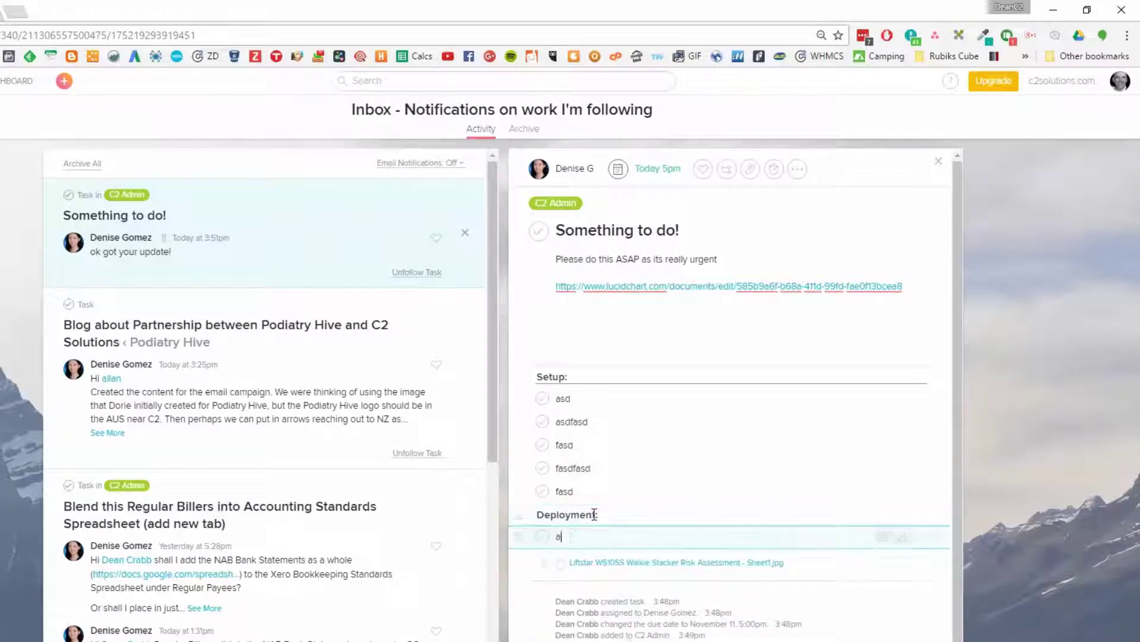
pyautogui.press('Return')
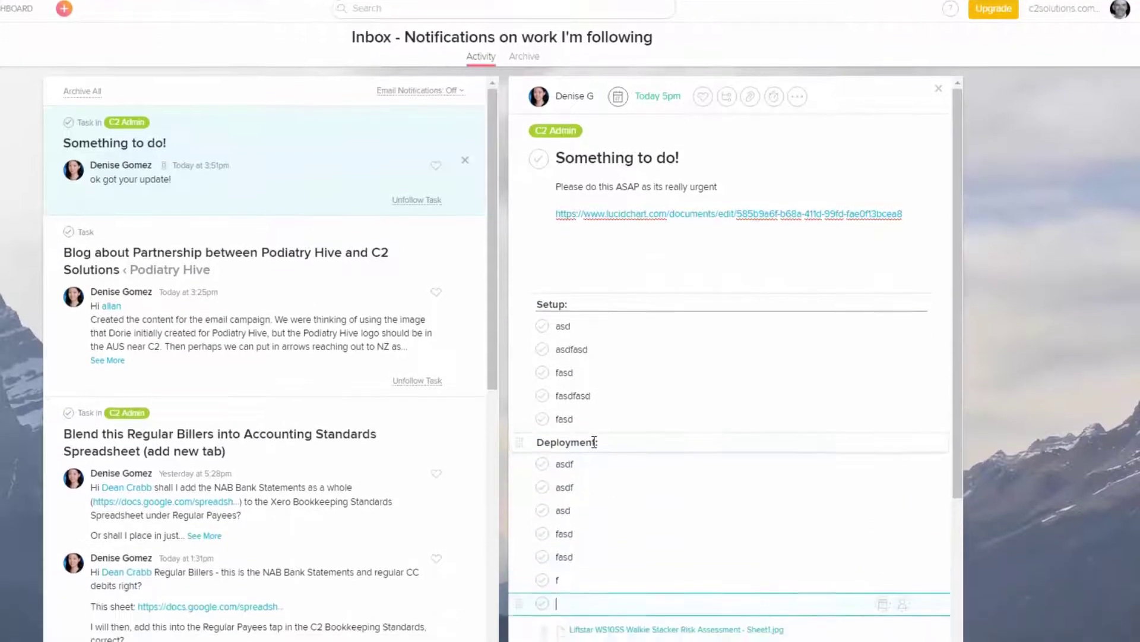
pyautogui.write('Testing: asd fasd fasd f')
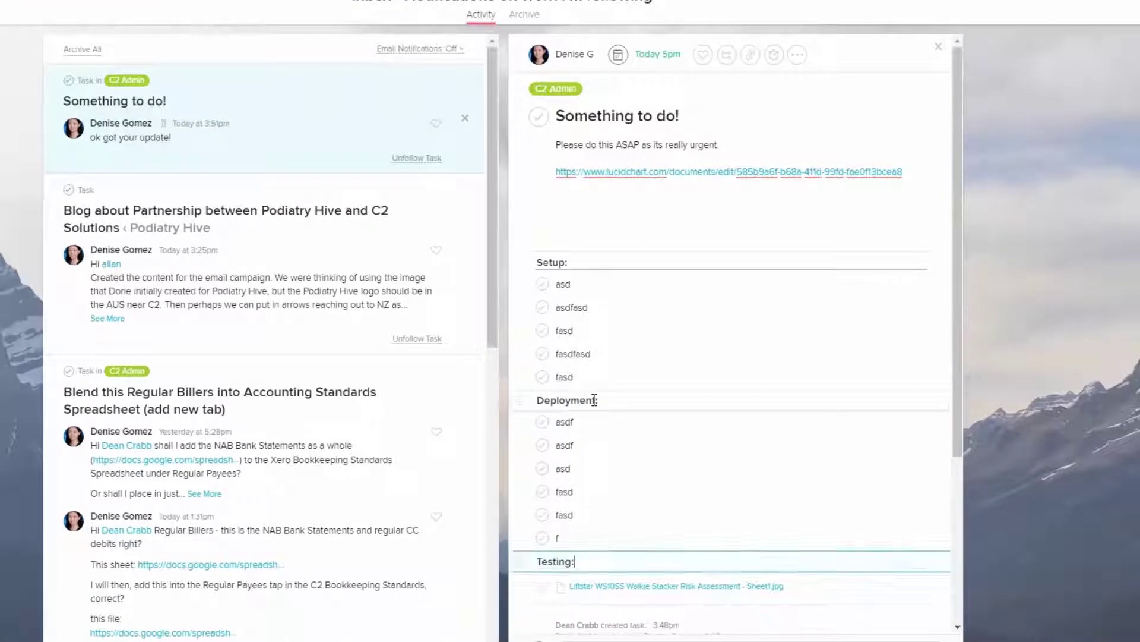
pyautogui.scroll(5, 594, 407)
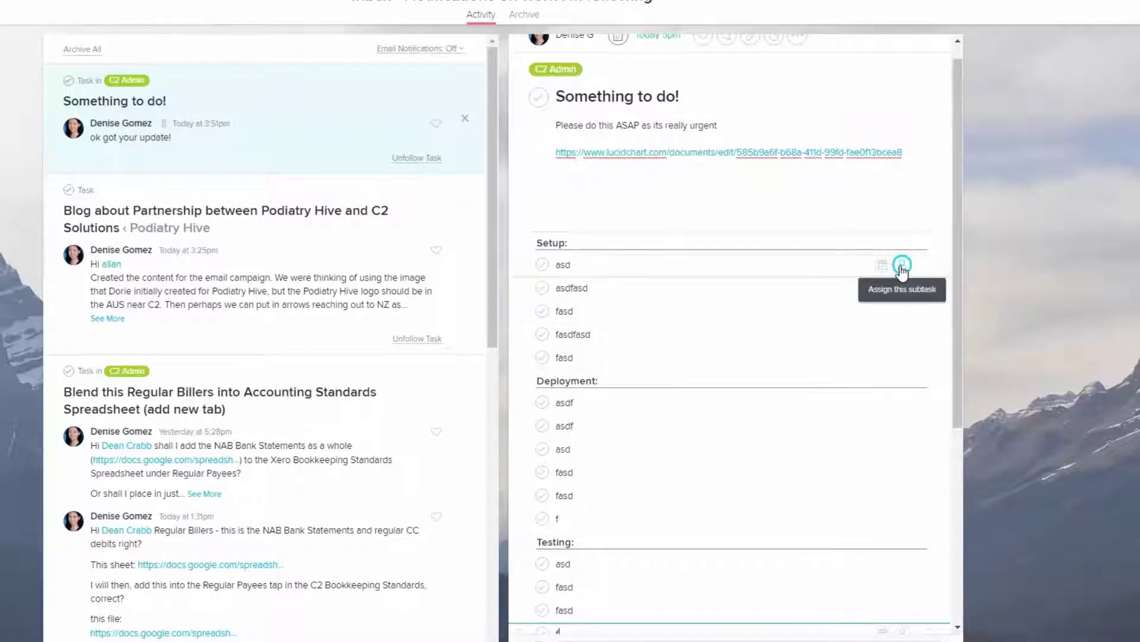
# Assign asd to yourself, asdfasd to a teammate, and the remaining three Setup subtasks to another teammate
pyautogui.click(901, 263)
pyautogui.click(1071, 315)
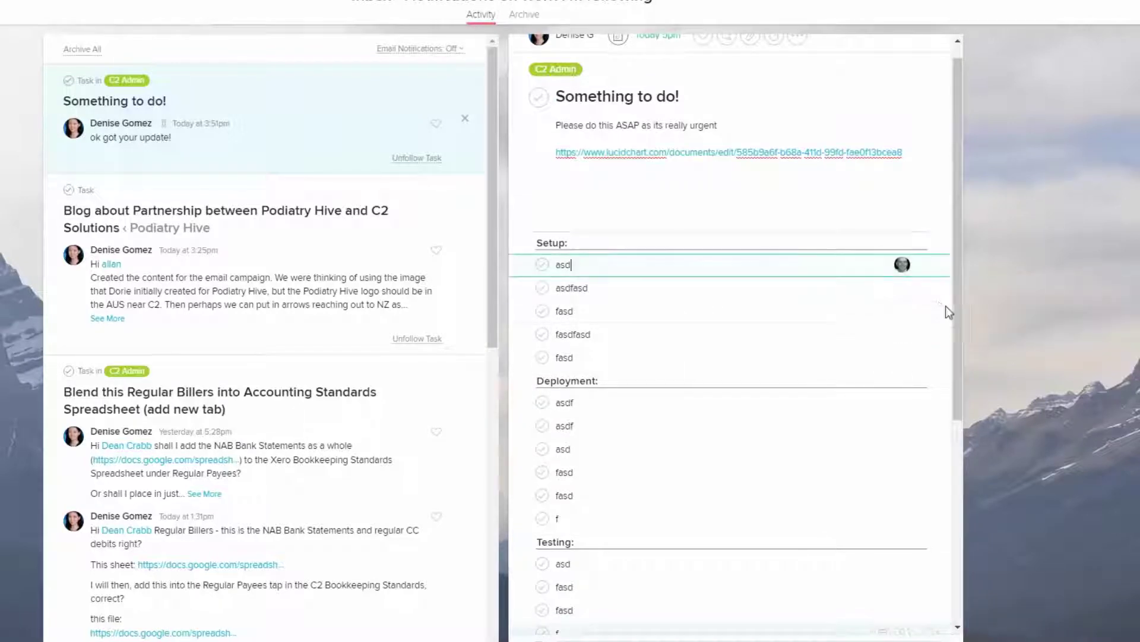
pyautogui.click(902, 290)
pyautogui.write('al')
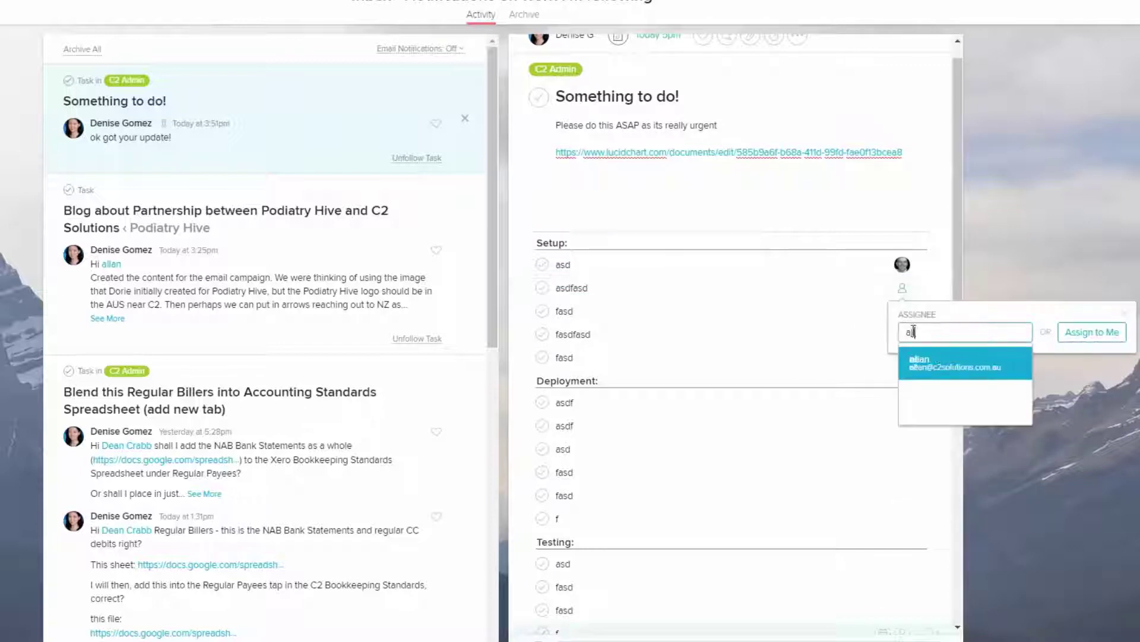
pyautogui.click(934, 362)
pyautogui.click(902, 312)
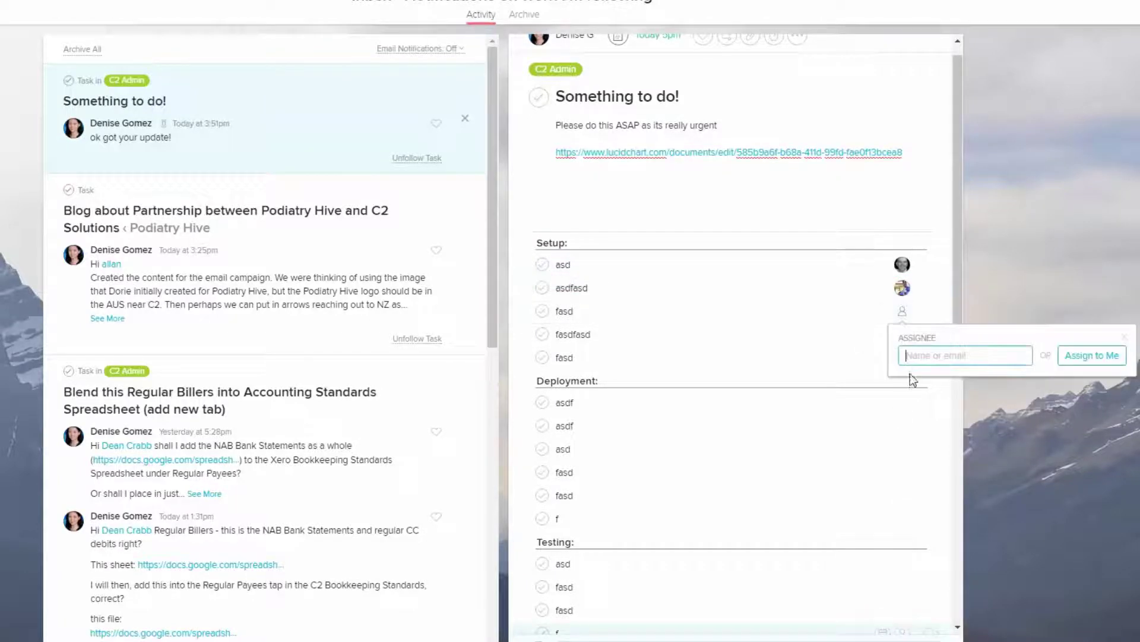
pyautogui.click(872, 357)
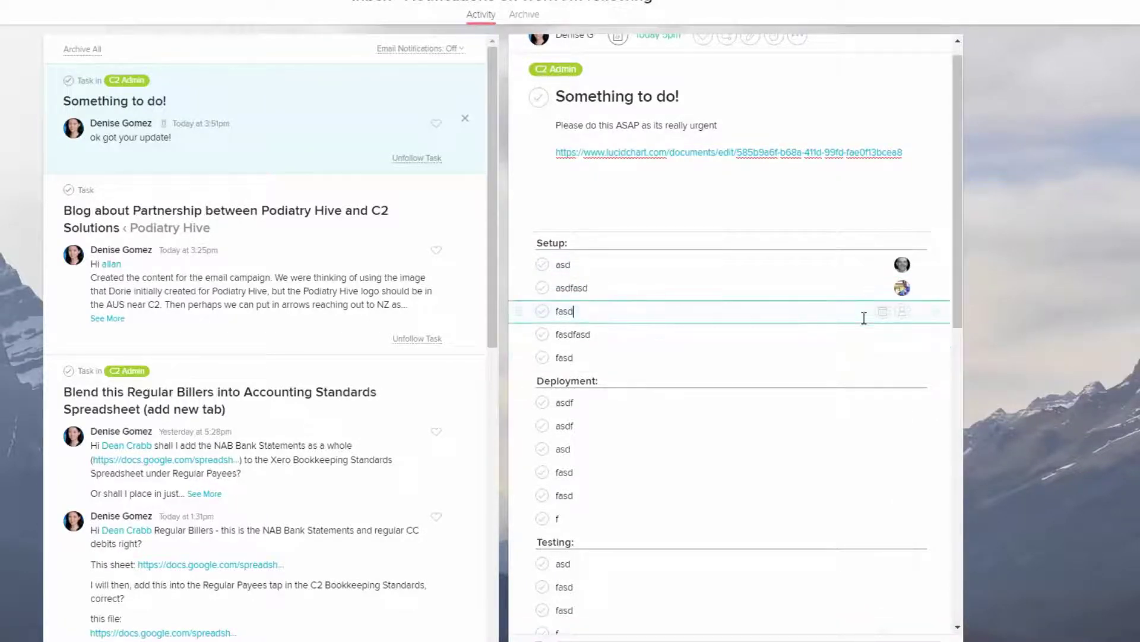
pyautogui.click(904, 315)
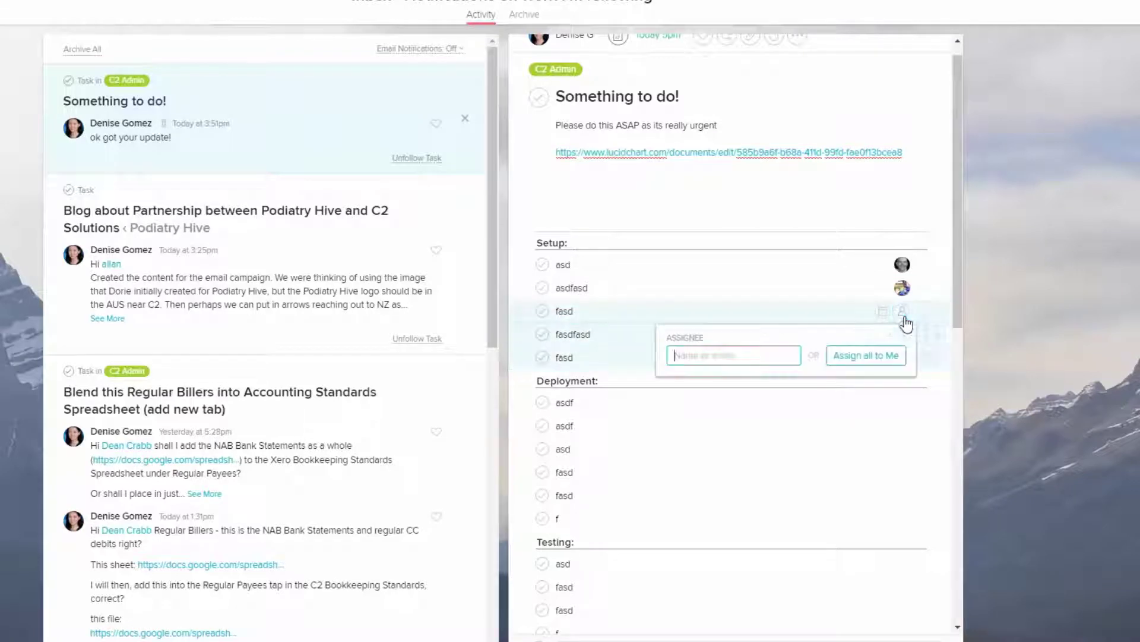
pyautogui.write('de')
pyautogui.click(755, 417)
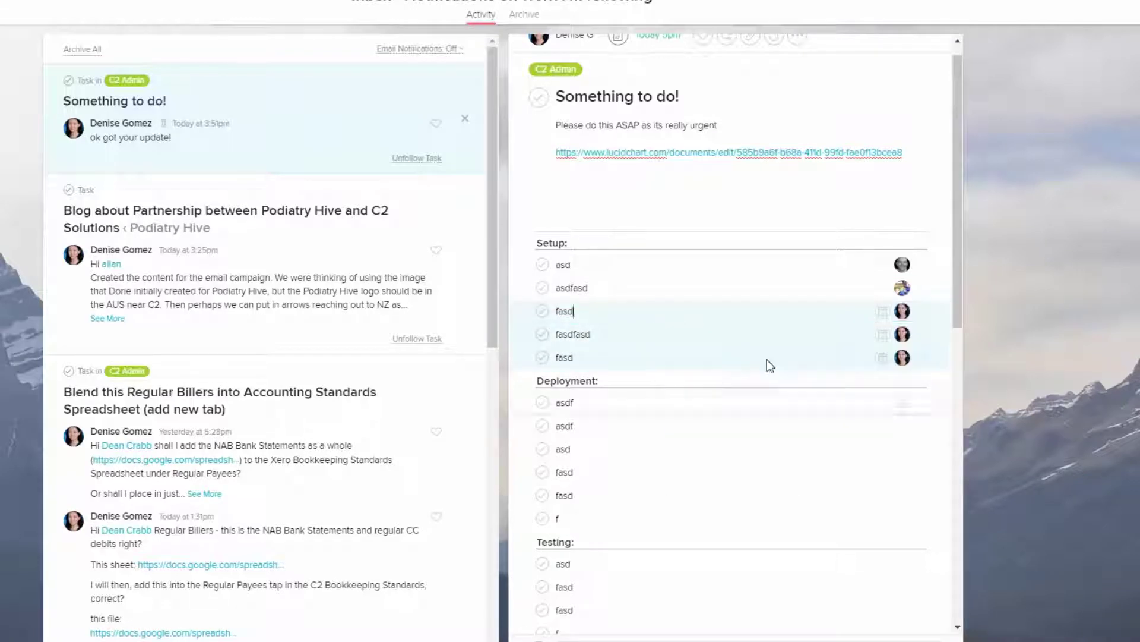
# Mark the asd, asdfasd and first fasd subtasks as complete
pyautogui.click(544, 265)
pyautogui.click(542, 289)
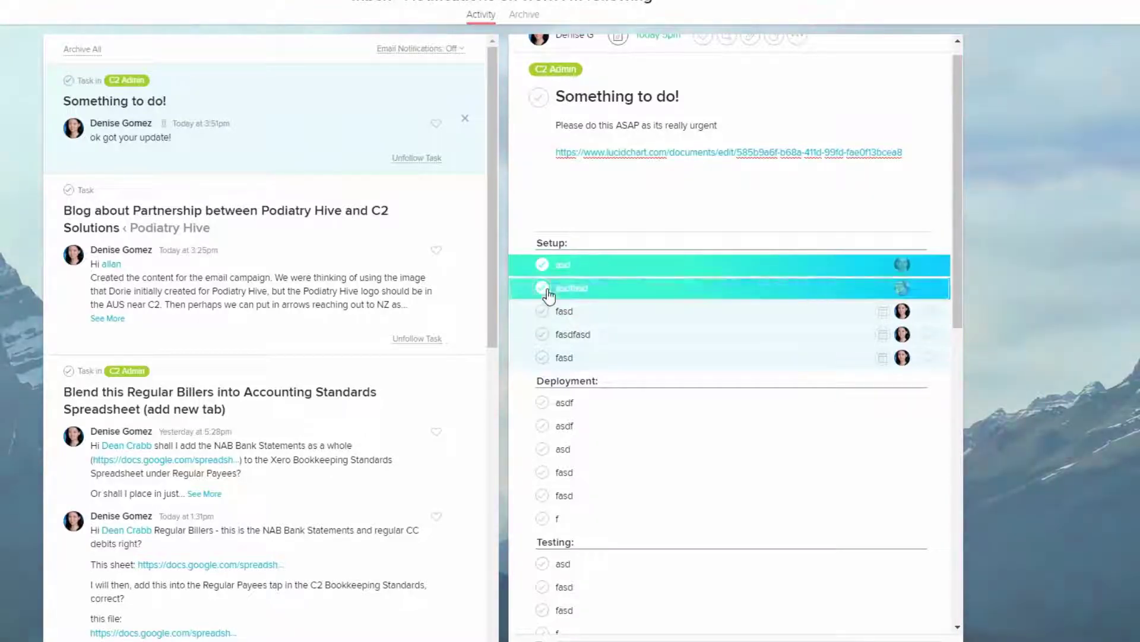
pyautogui.click(548, 318)
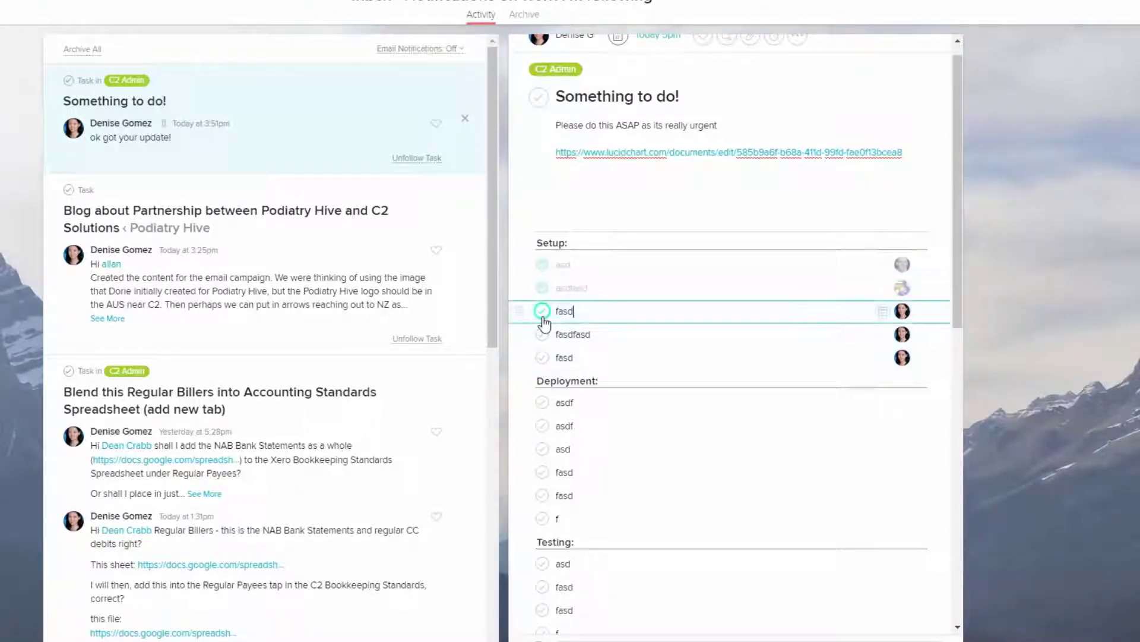
pyautogui.click(542, 311)
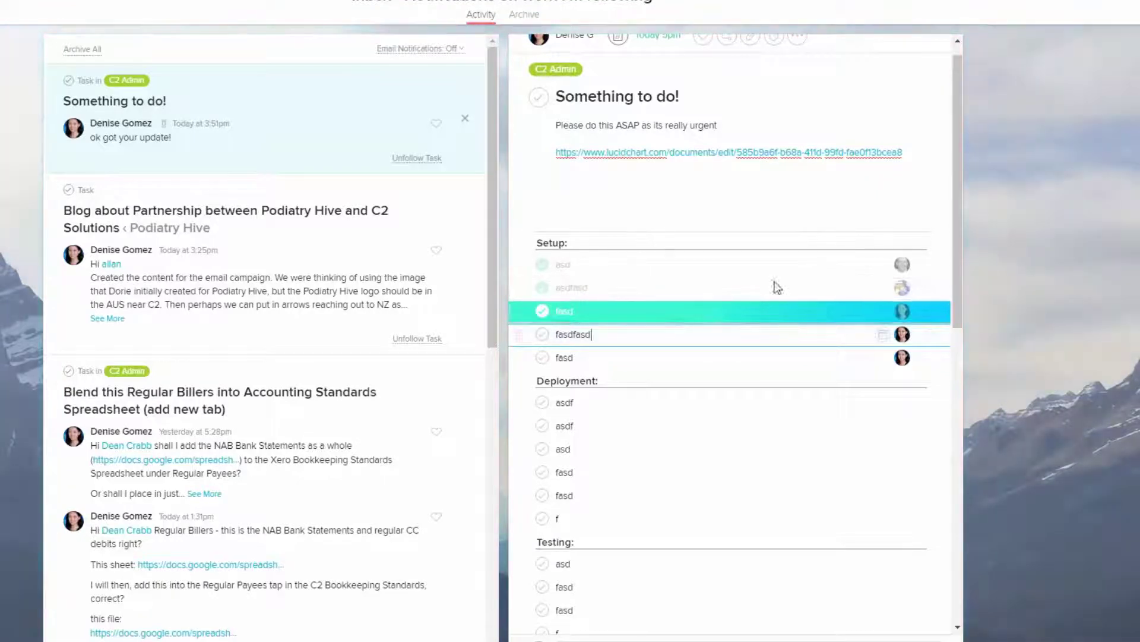
pyautogui.scroll(-4, 845, 280)
pyautogui.scroll(3, 792, 324)
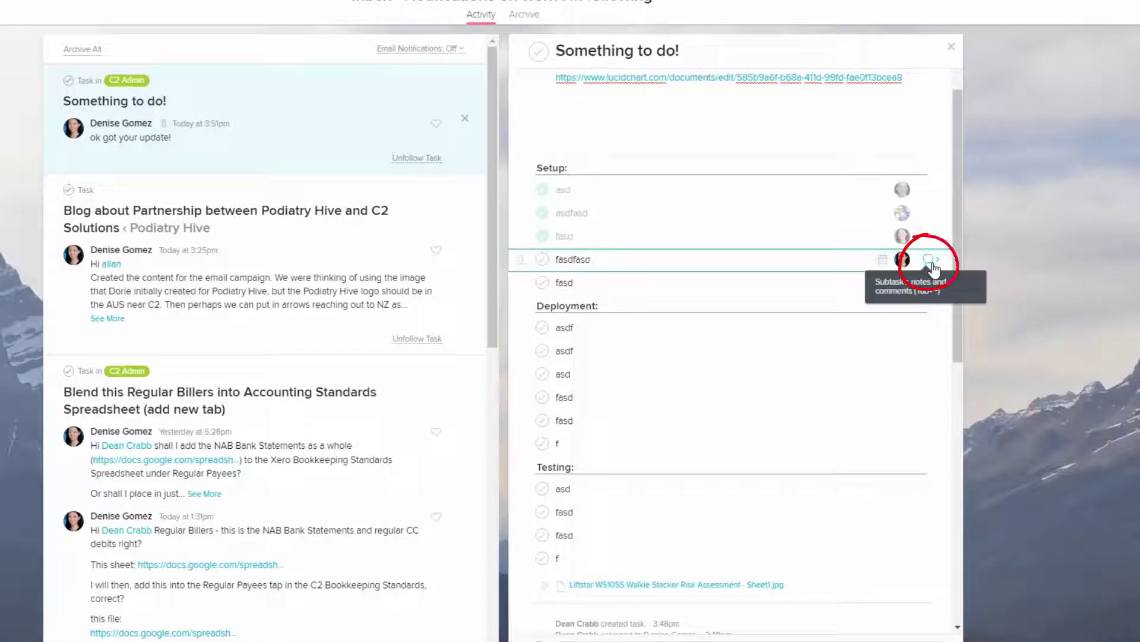
pyautogui.click(931, 262)
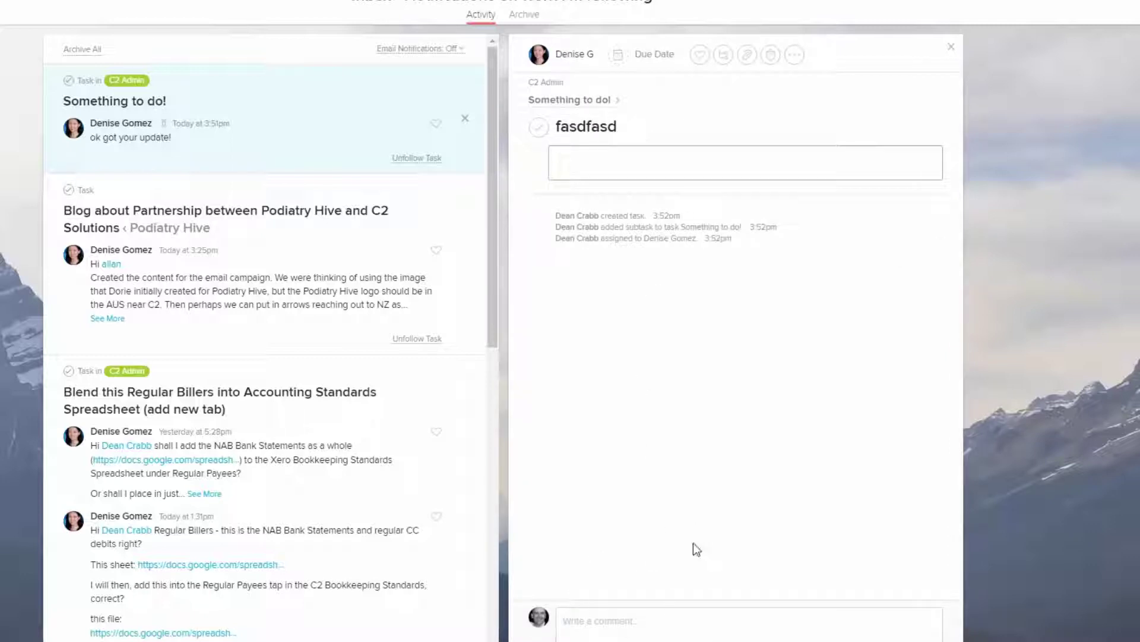
pyautogui.click(579, 100)
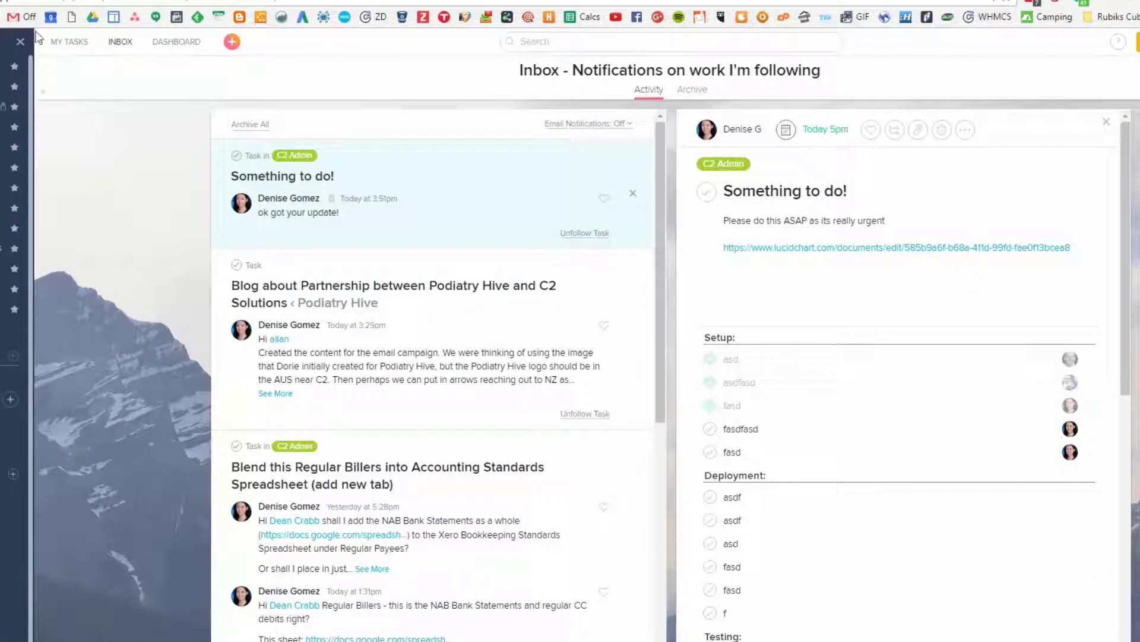
# Show My Tasks in Calendar view covering Oct 30 to Dec 10, 2016
pyautogui.click(69, 51)
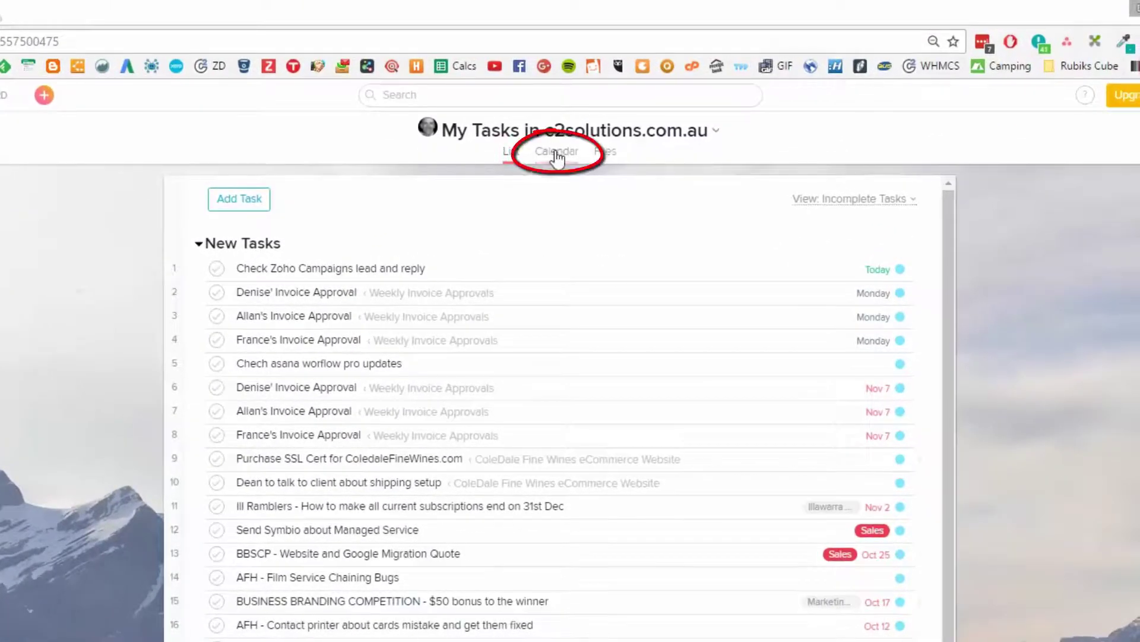
pyautogui.click(565, 147)
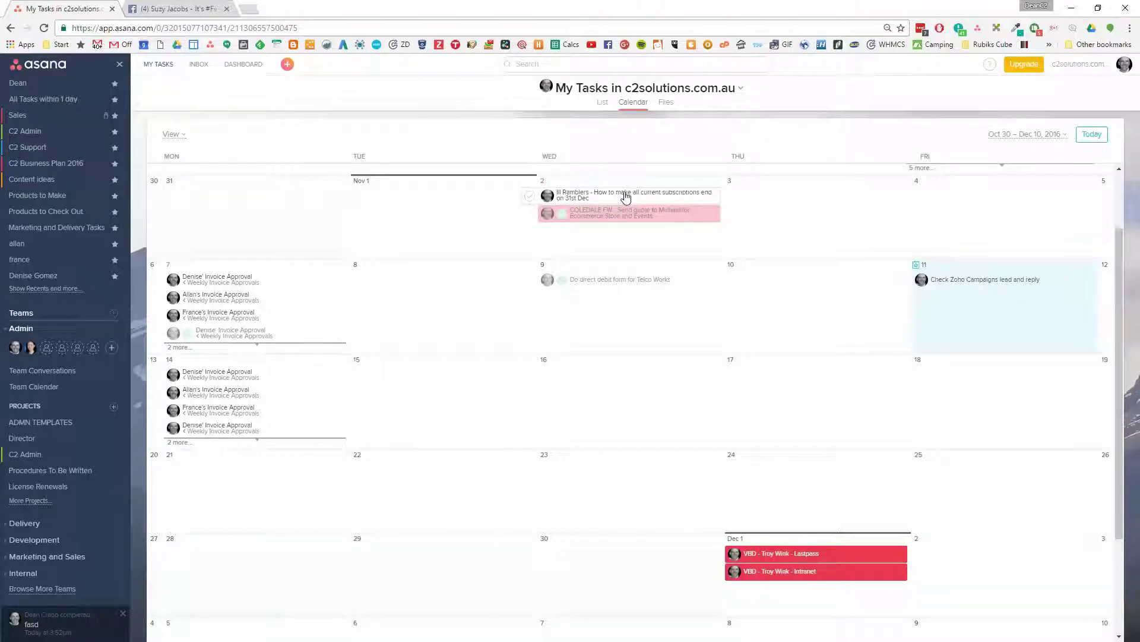
# Reschedule the Ill Ramblers subscriptions task from Wed Nov 2 to Mon Nov 14
pyautogui.moveTo(619, 207); pyautogui.dragTo(255, 386)
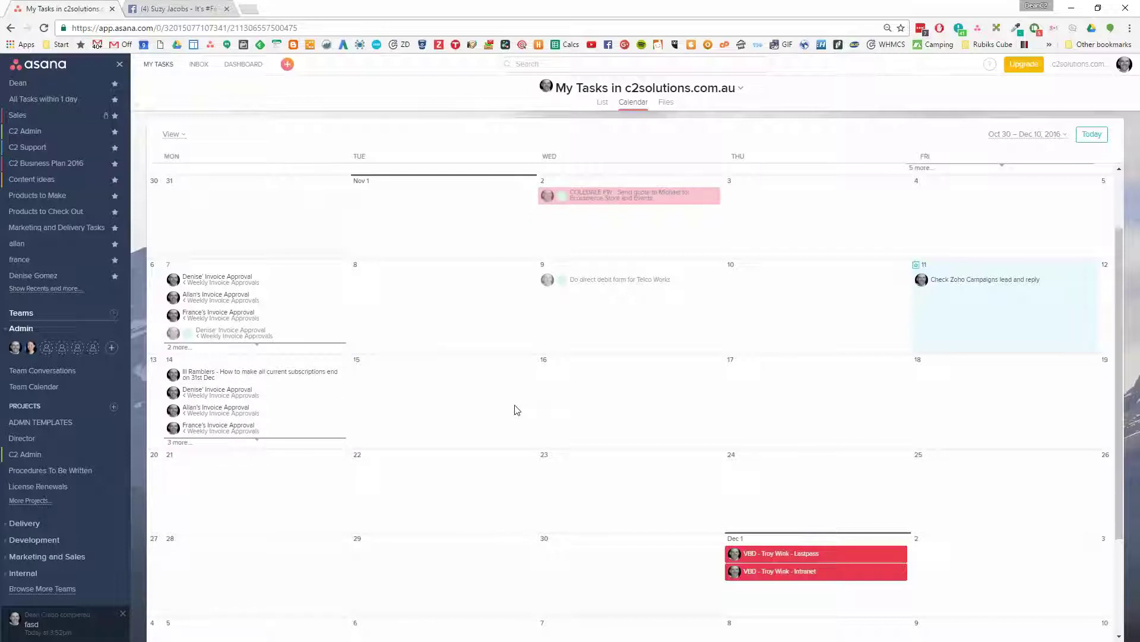